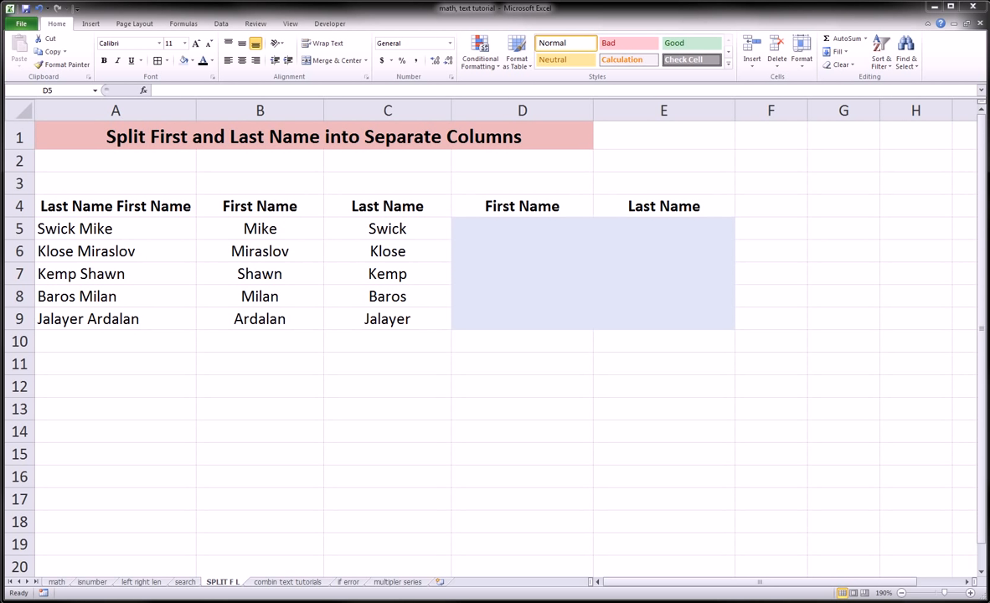
Examine the combined names in A5:A9 and the empty First Name and Last Name cells in D5 and E5.
{"action": "left_click", "coordinate": [99, 227]}
{"action": "left_click_drag", "start_coordinate": [99, 227], "coordinate": [114, 315]}
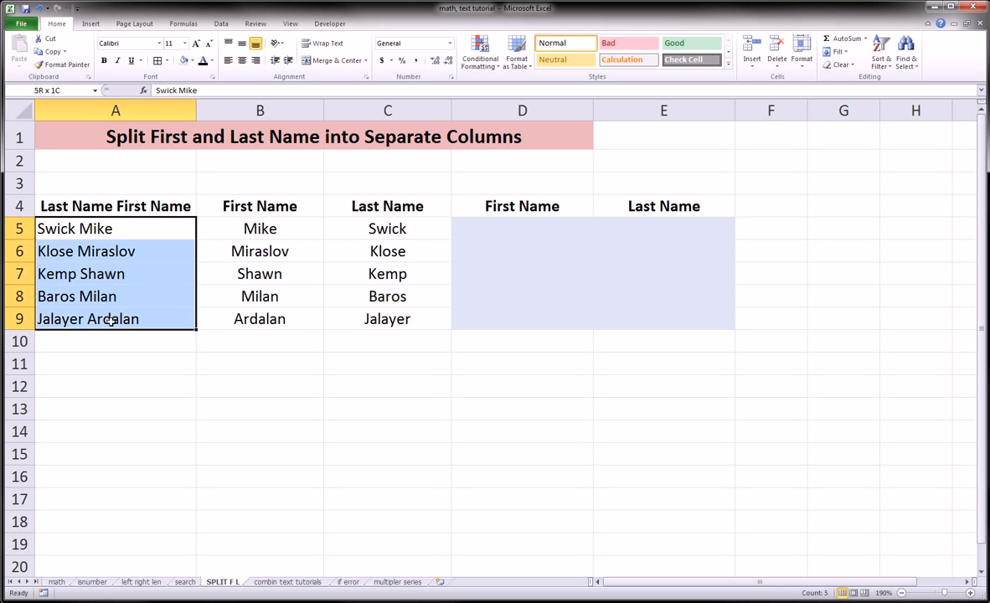
{"action": "left_click", "coordinate": [509, 223]}
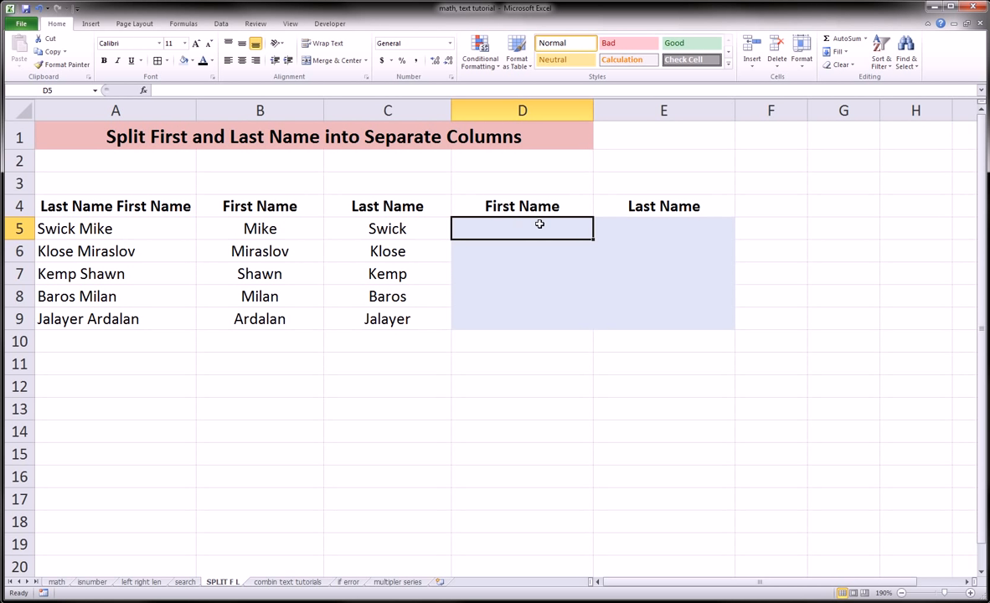
{"action": "left_click", "coordinate": [668, 231]}
{"action": "left_click", "coordinate": [168, 228]}
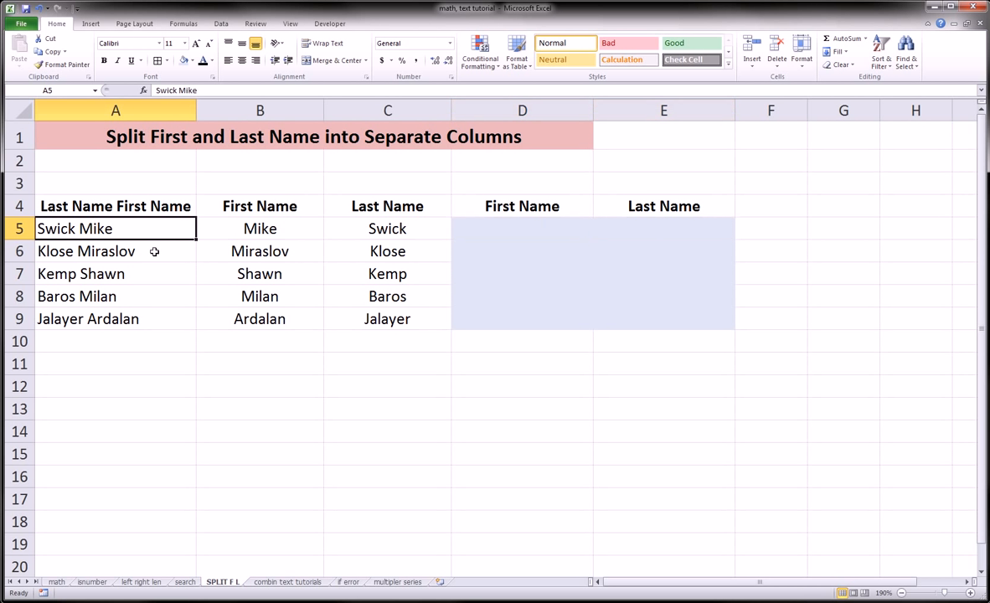
{"action": "left_click", "coordinate": [144, 274]}
{"action": "left_click", "coordinate": [139, 296]}
{"action": "left_click", "coordinate": [136, 314]}
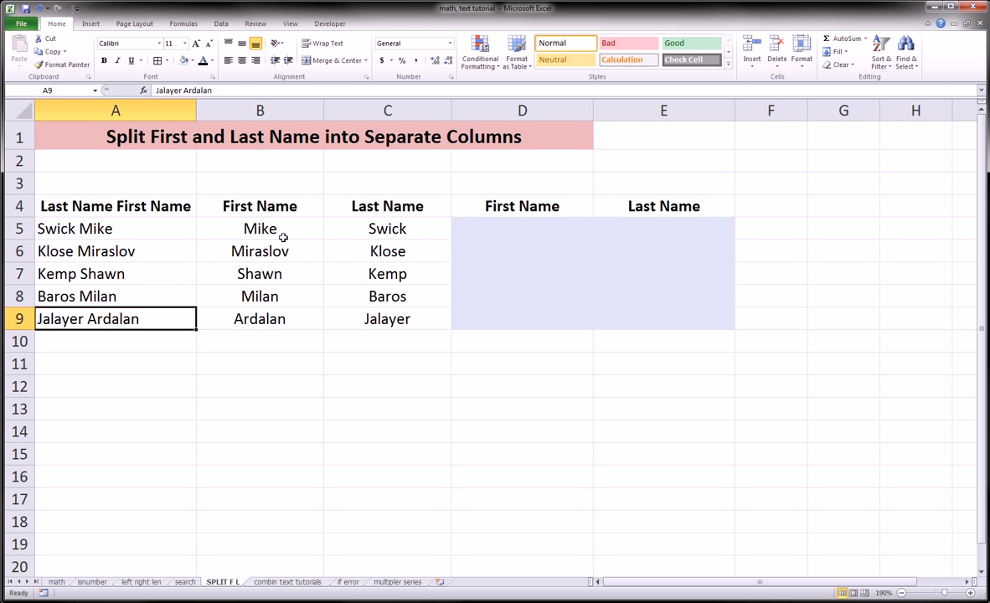
{"action": "left_click", "coordinate": [133, 226]}
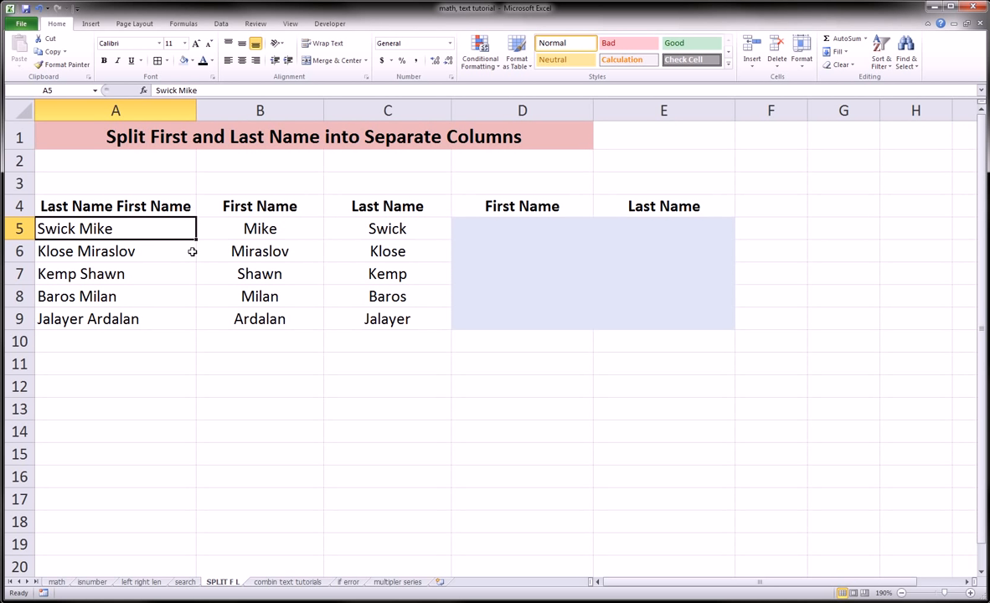
{"action": "left_click", "coordinate": [134, 274]}
{"action": "left_click", "coordinate": [144, 230]}
{"action": "mouse_move", "coordinate": [237, 174]}
{"action": "left_mouse_down"}
{"action": "mouse_move", "coordinate": [338, 181]}
{"action": "mouse_move", "coordinate": [413, 239]}
{"action": "mouse_move", "coordinate": [234, 338]}
{"action": "mouse_move", "coordinate": [239, 180]}
{"action": "mouse_move", "coordinate": [180, 163]}
{"action": "mouse_move", "coordinate": [156, 199]}
{"action": "mouse_move", "coordinate": [185, 258]}
{"action": "mouse_move", "coordinate": [75, 335]}
{"action": "mouse_move", "coordinate": [41, 209]}
{"action": "mouse_move", "coordinate": [186, 204]}
{"action": "left_mouse_up"}
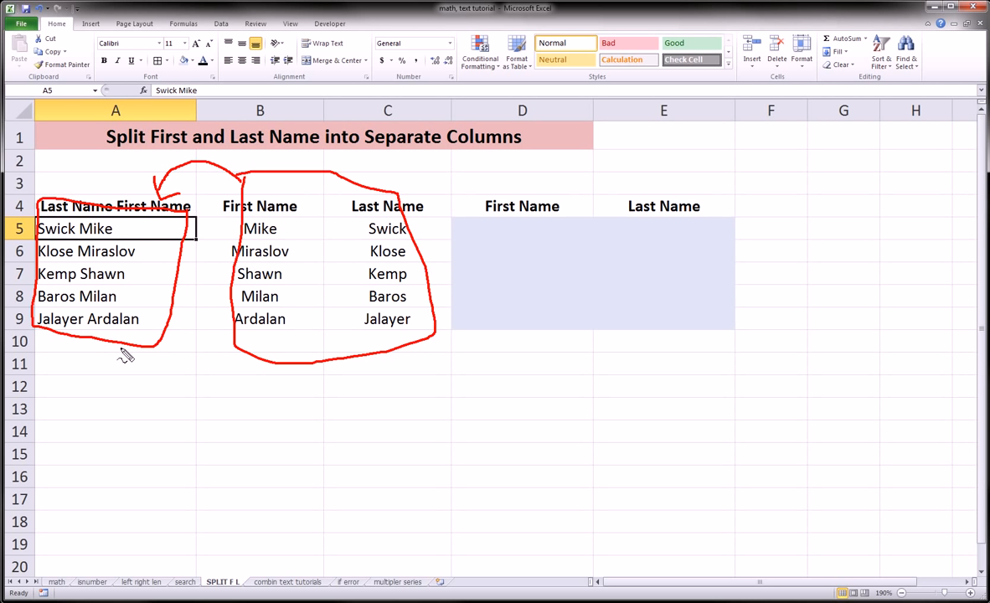
{"action": "mouse_move", "coordinate": [119, 342]}
{"action": "left_mouse_down"}
{"action": "mouse_move", "coordinate": [120, 367]}
{"action": "mouse_move", "coordinate": [166, 416]}
{"action": "mouse_move", "coordinate": [251, 370]}
{"action": "mouse_move", "coordinate": [238, 365]}
{"action": "mouse_move", "coordinate": [262, 381]}
{"action": "mouse_move", "coordinate": [233, 364]}
{"action": "mouse_move", "coordinate": [301, 325]}
{"action": "mouse_move", "coordinate": [221, 327]}
{"action": "left_mouse_up"}
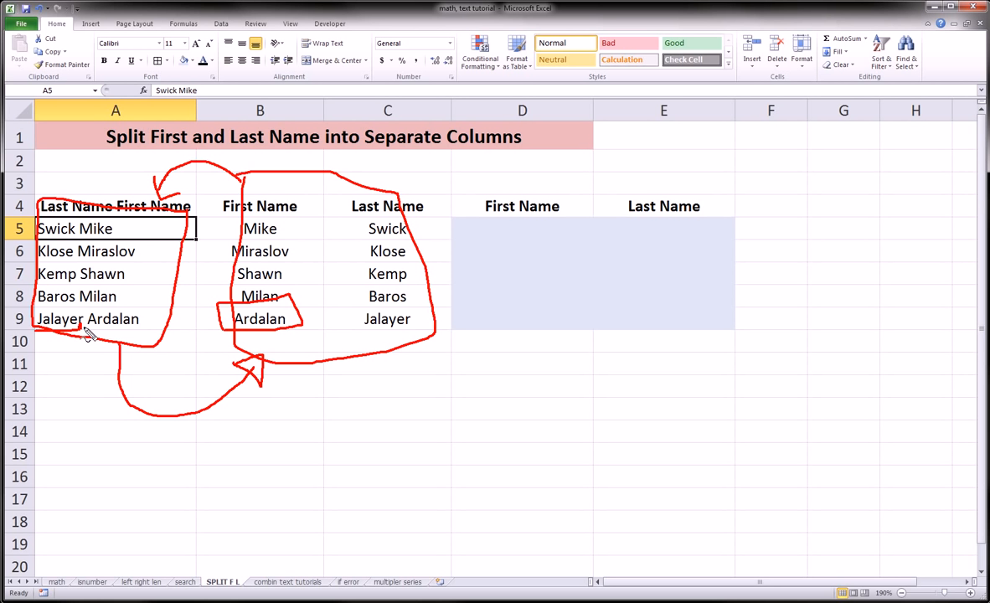
{"action": "left_click_drag", "start_coordinate": [83, 330], "coordinate": [70, 248]}
{"action": "key", "text": "Escape"}
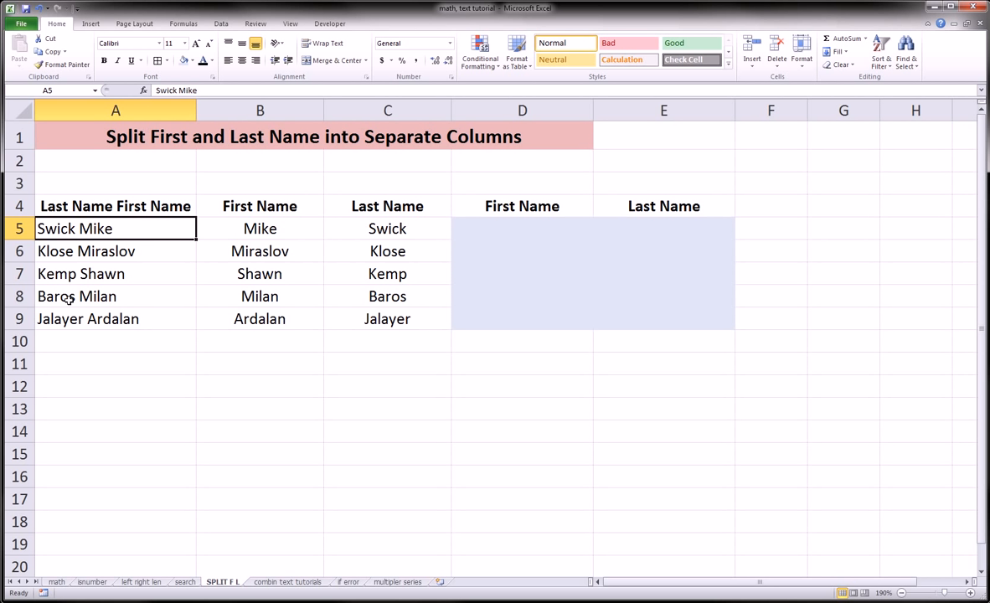
{"action": "key", "text": "Right"}
{"action": "key", "text": "Right"}
{"action": "key", "text": "Right"}
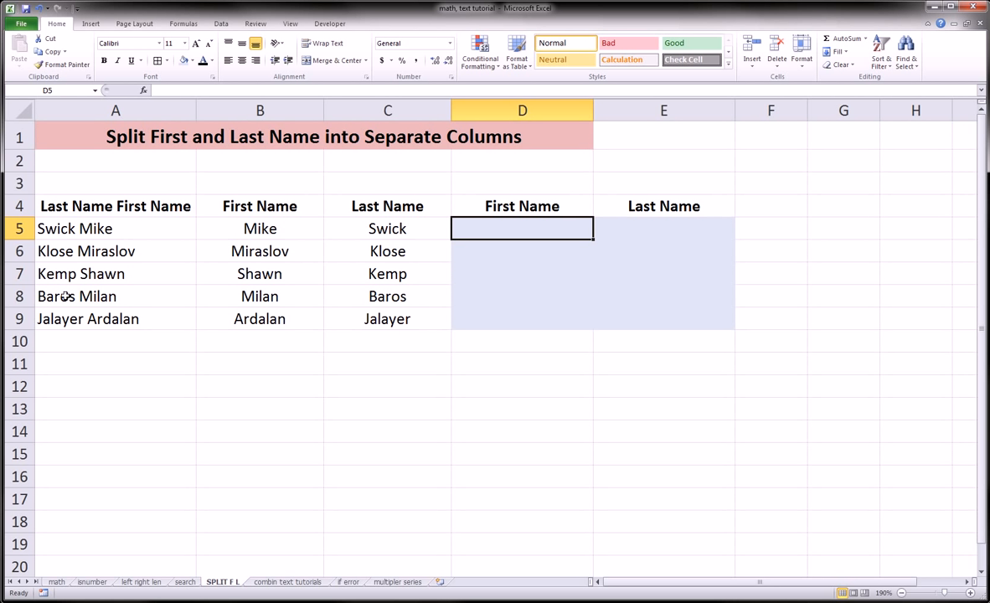
{"action": "left_click", "coordinate": [72, 227]}
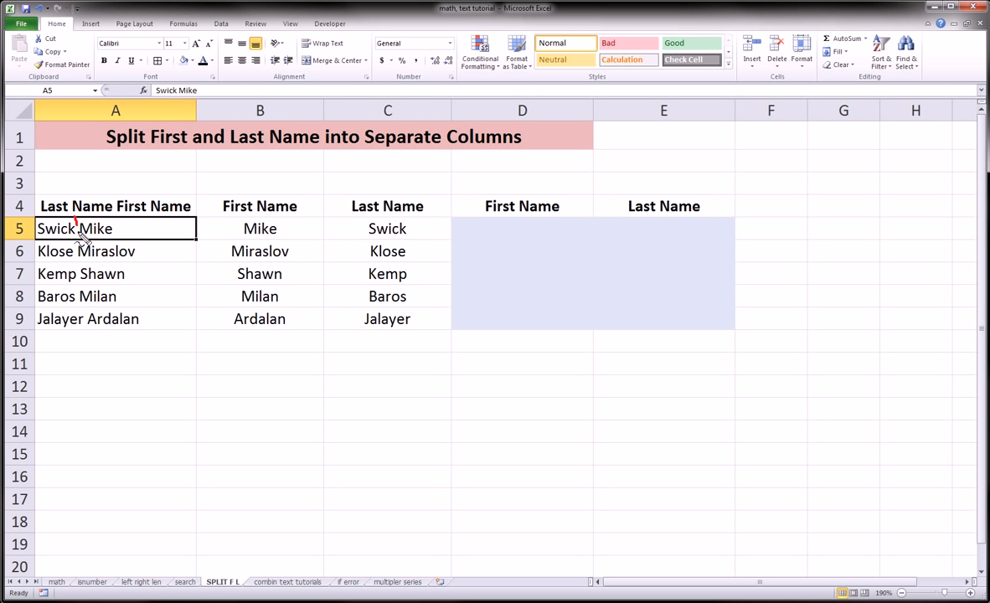
{"action": "mouse_move", "coordinate": [75, 220]}
{"action": "left_mouse_down"}
{"action": "mouse_move", "coordinate": [117, 250]}
{"action": "mouse_move", "coordinate": [77, 216]}
{"action": "left_mouse_up"}
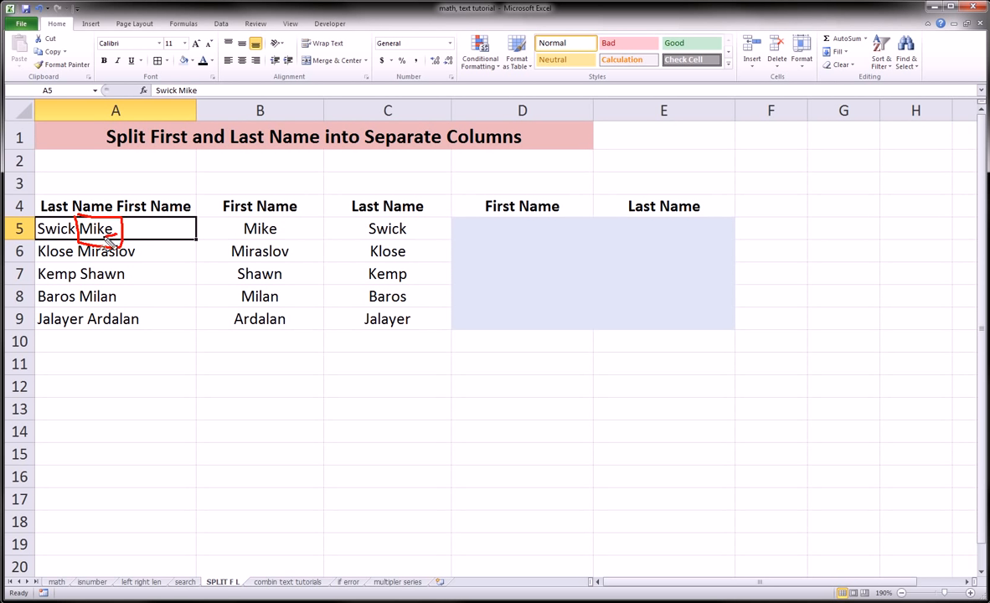
{"action": "mouse_move", "coordinate": [92, 240]}
{"action": "left_mouse_down"}
{"action": "mouse_move", "coordinate": [76, 238]}
{"action": "mouse_move", "coordinate": [75, 222]}
{"action": "mouse_move", "coordinate": [78, 240]}
{"action": "left_mouse_up"}
{"action": "mouse_move", "coordinate": [79, 182]}
{"action": "left_mouse_down"}
{"action": "mouse_move", "coordinate": [79, 214]}
{"action": "mouse_move", "coordinate": [121, 219]}
{"action": "mouse_move", "coordinate": [123, 243]}
{"action": "left_mouse_up"}
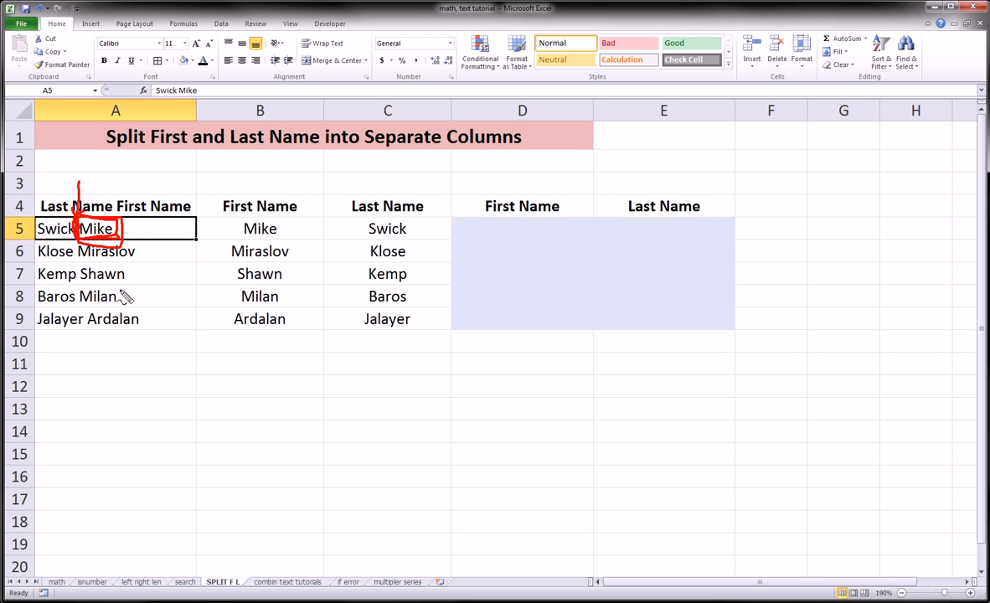
{"action": "key", "text": "Escape"}
Check the example formula in B5 and begin a RIGHT formula in D5 with A5 as its text argument.
{"action": "left_click", "coordinate": [234, 219]}
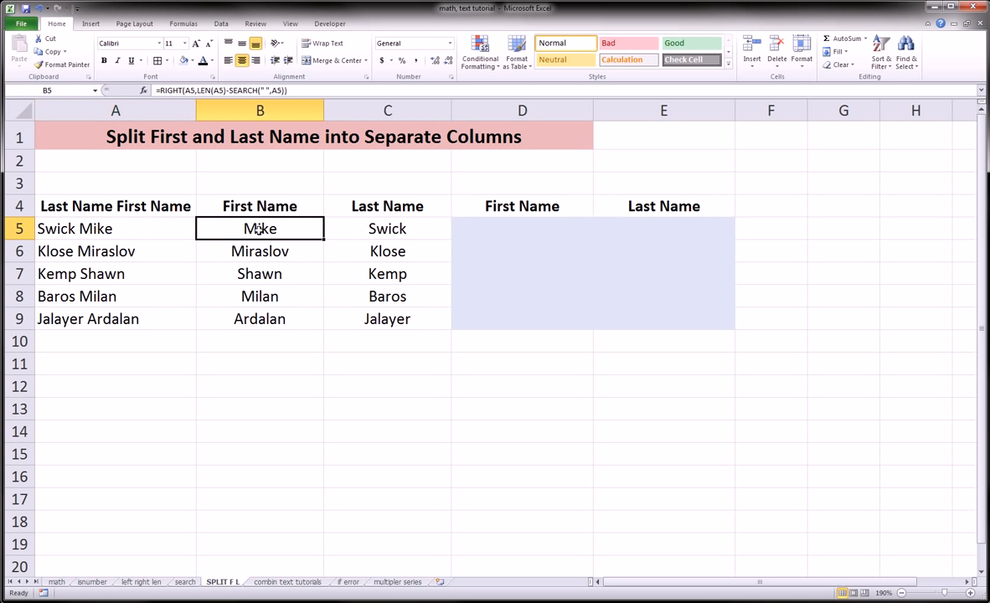
{"action": "left_click", "coordinate": [474, 223]}
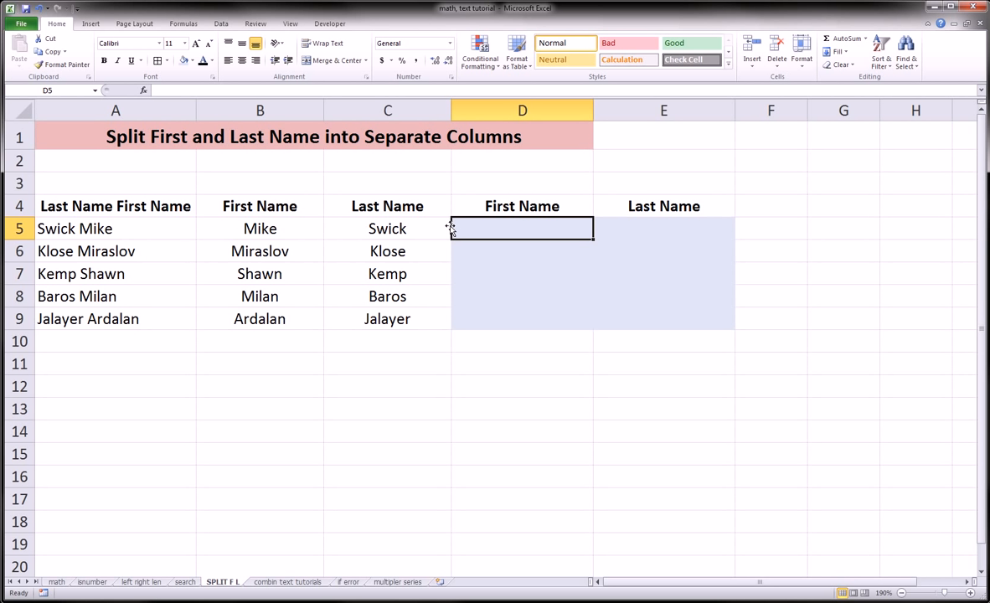
{"action": "type", "text": "=rig"}
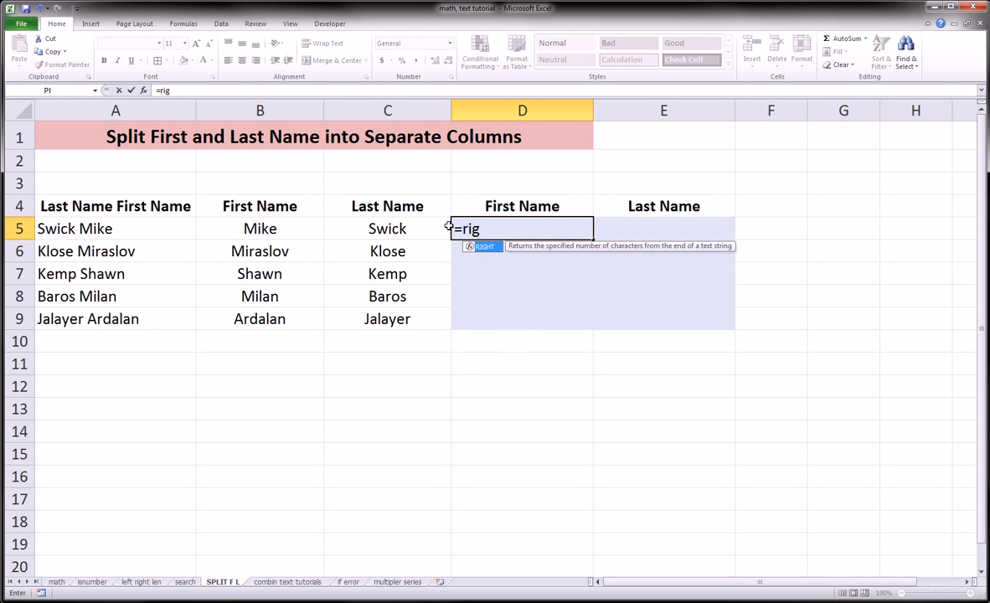
{"action": "type", "text": "ht("}
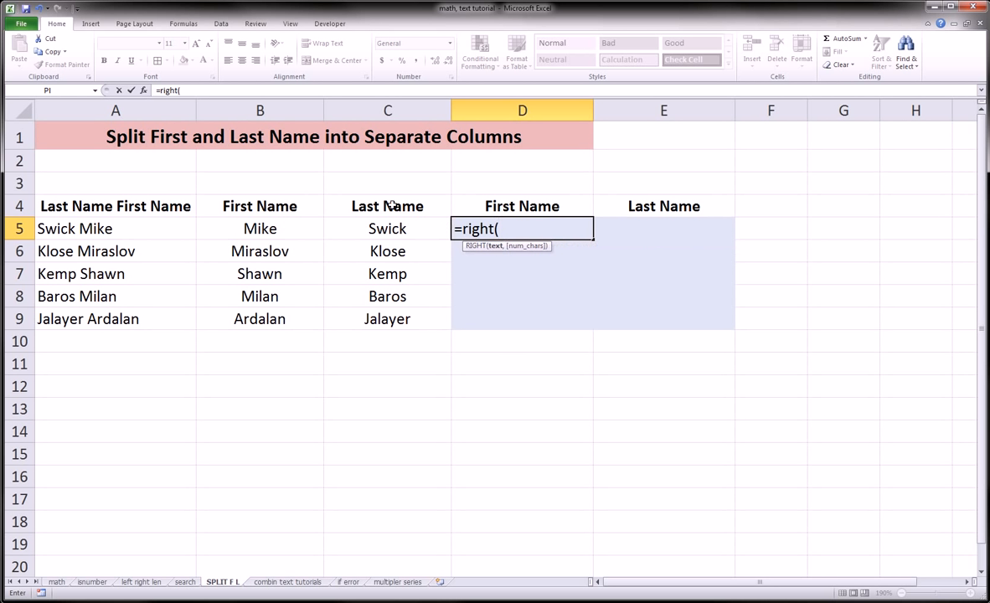
{"action": "left_click", "coordinate": [165, 232]}
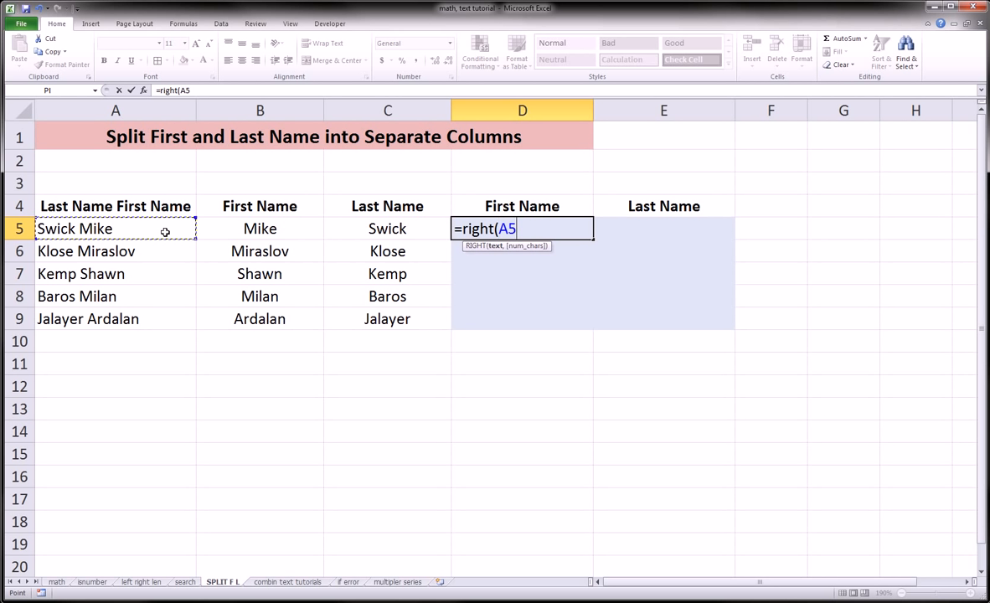
{"action": "type", "text": ","}
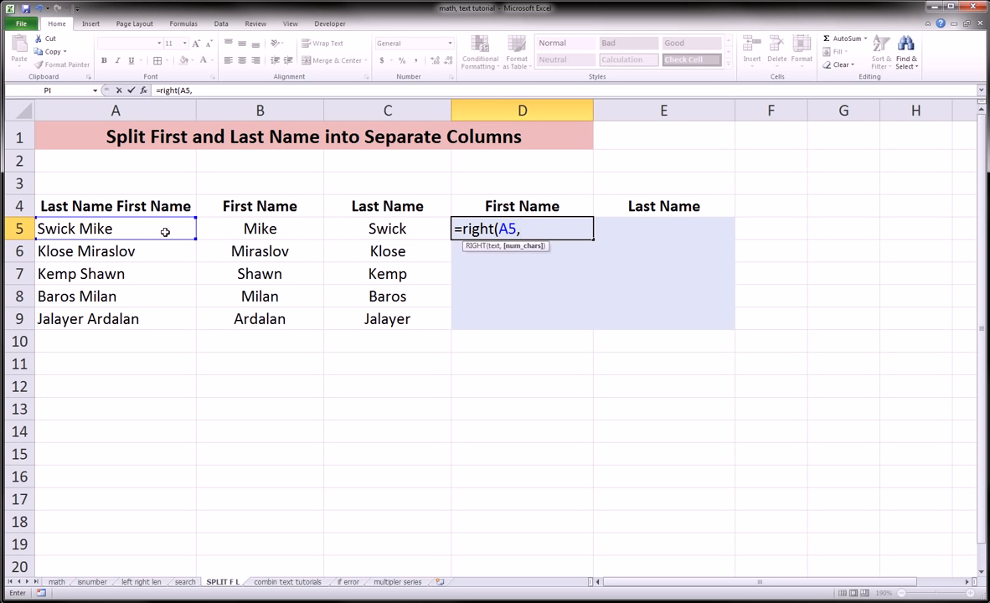
{"action": "type", "text": "le"}
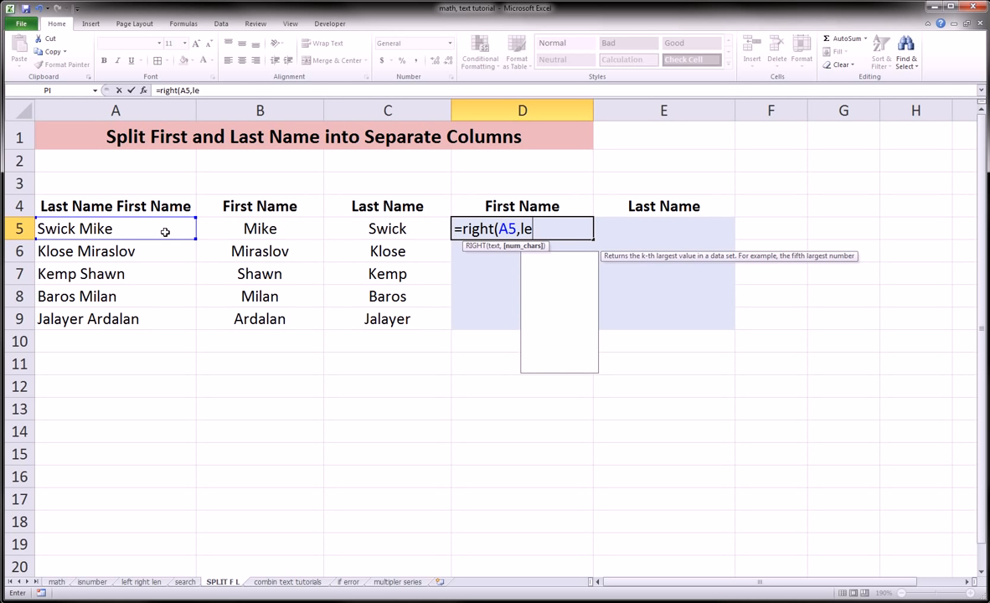
{"action": "type", "text": "n("}
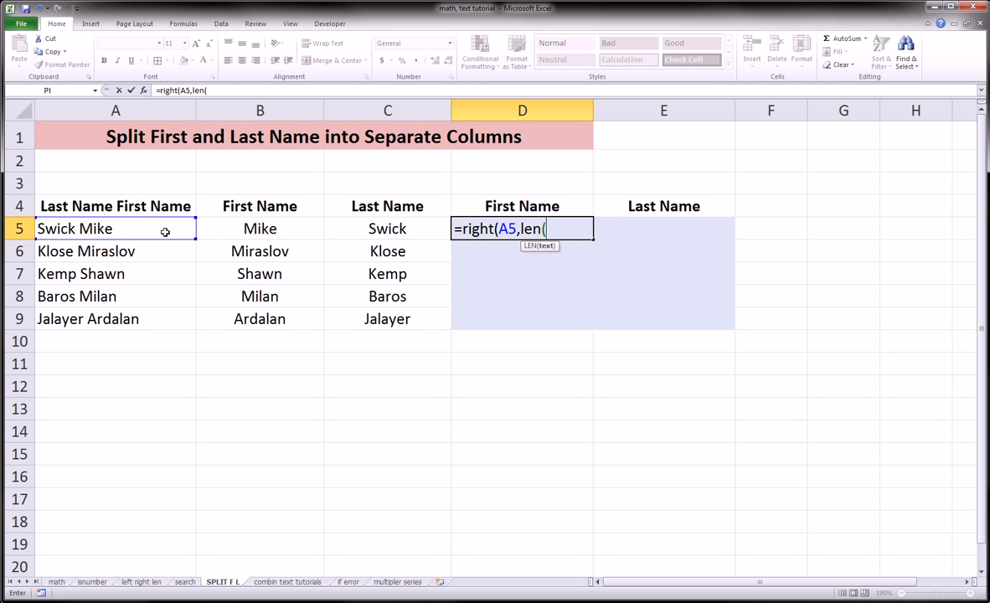
{"action": "key", "text": "BackSpace"}
{"action": "key", "text": "BackSpace"}
{"action": "key", "text": "BackSpace"}
{"action": "key", "text": "BackSpace"}
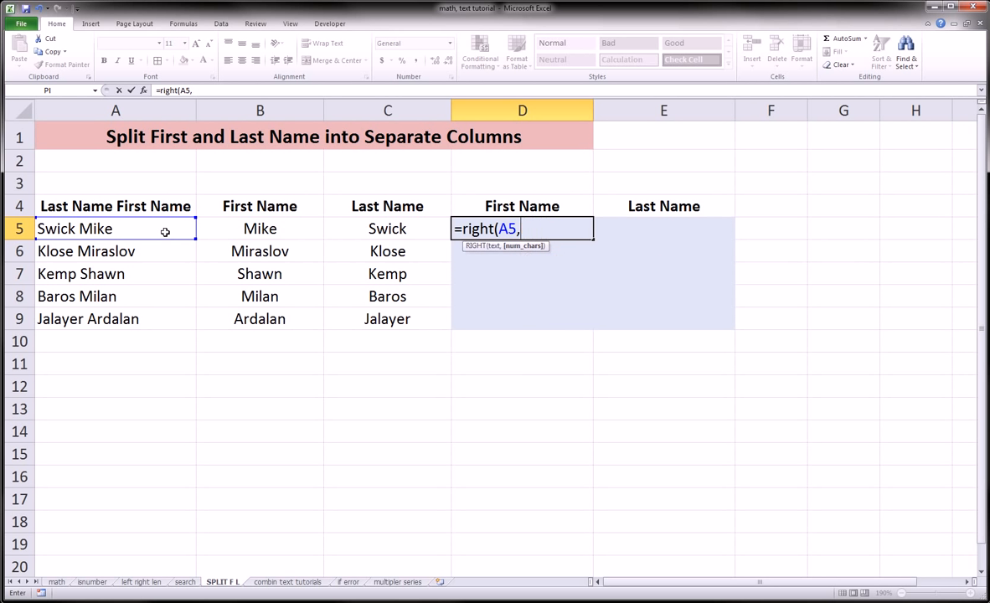
Complete the RIGHT formula in D5 with 4 as the number of characters.
{"action": "type", "text": "4)"}
{"action": "key", "text": "Return"}
{"action": "key", "text": "Up"}
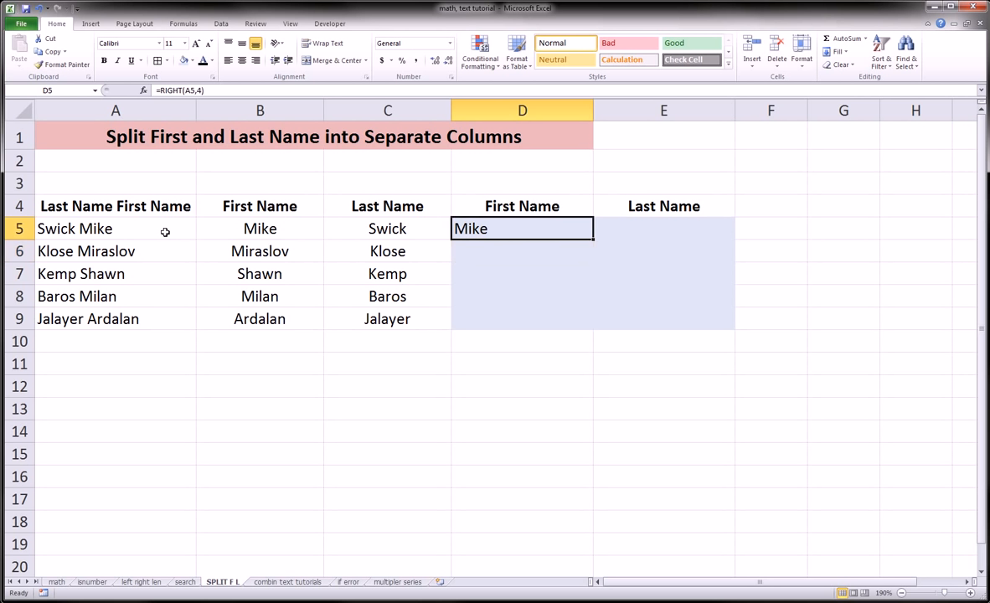
Replace the fixed character count in D5's RIGHT formula with LEN(A5).
{"action": "left_click", "coordinate": [198, 90]}
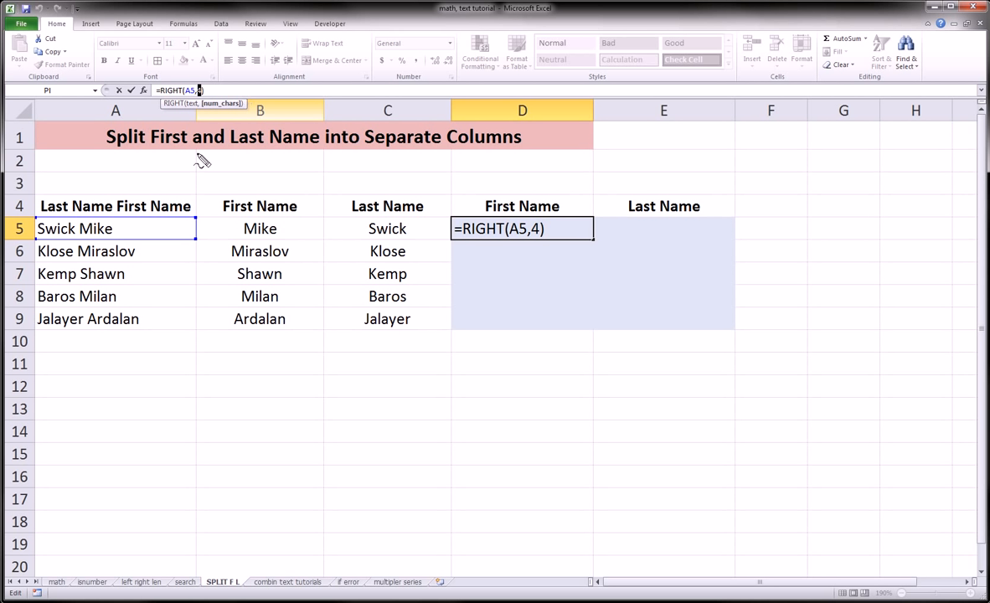
{"action": "mouse_move", "coordinate": [37, 217]}
{"action": "left_mouse_down"}
{"action": "mouse_move", "coordinate": [124, 223]}
{"action": "mouse_move", "coordinate": [117, 238]}
{"action": "mouse_move", "coordinate": [39, 238]}
{"action": "mouse_move", "coordinate": [27, 220]}
{"action": "left_mouse_up"}
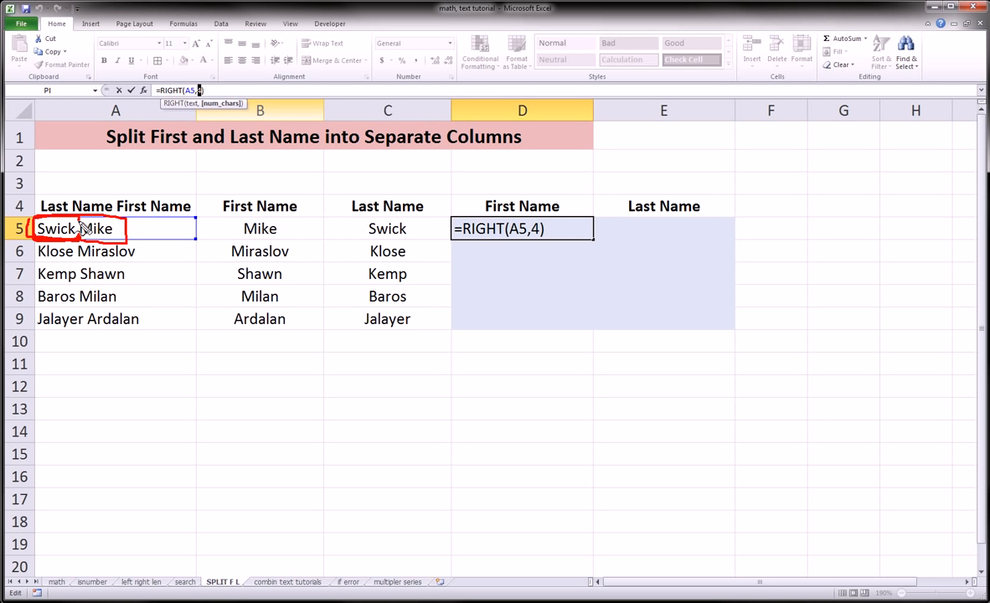
{"action": "left_click_drag", "start_coordinate": [81, 219], "coordinate": [78, 241]}
{"action": "left_click_drag", "start_coordinate": [81, 239], "coordinate": [118, 240]}
{"action": "key", "text": "Escape"}
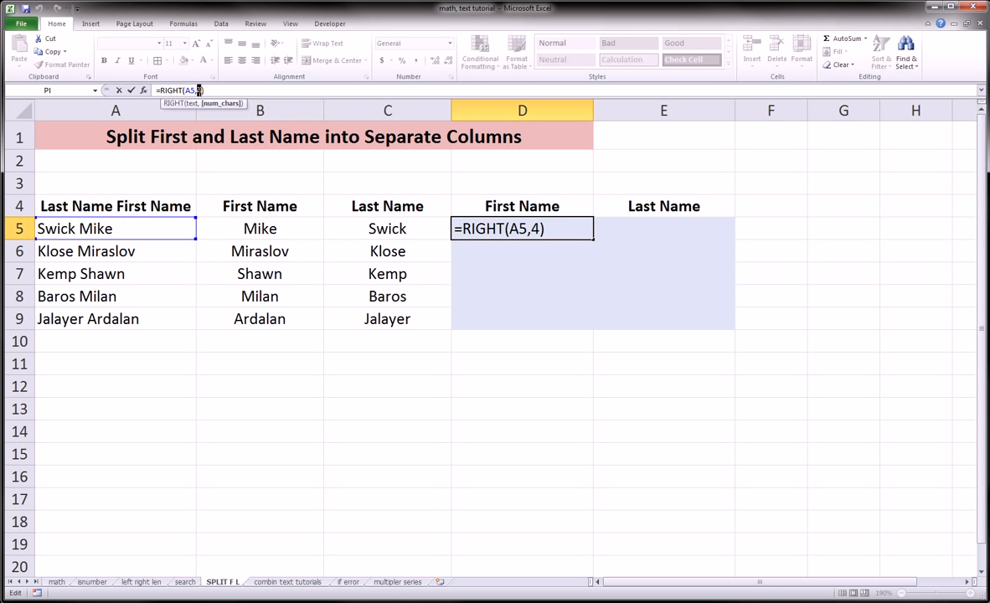
{"action": "type", "text": "len"}
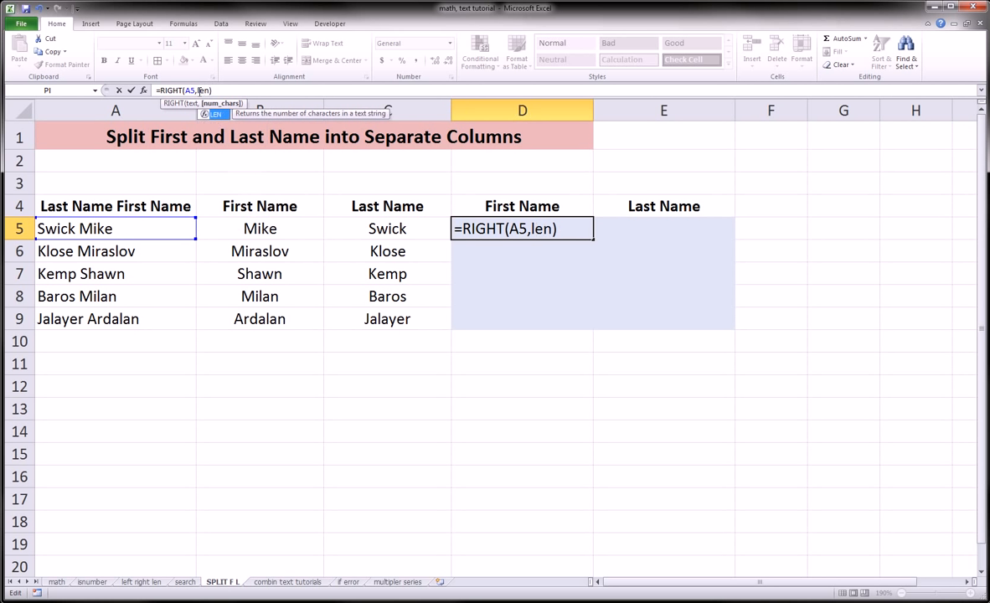
{"action": "type", "text": "("}
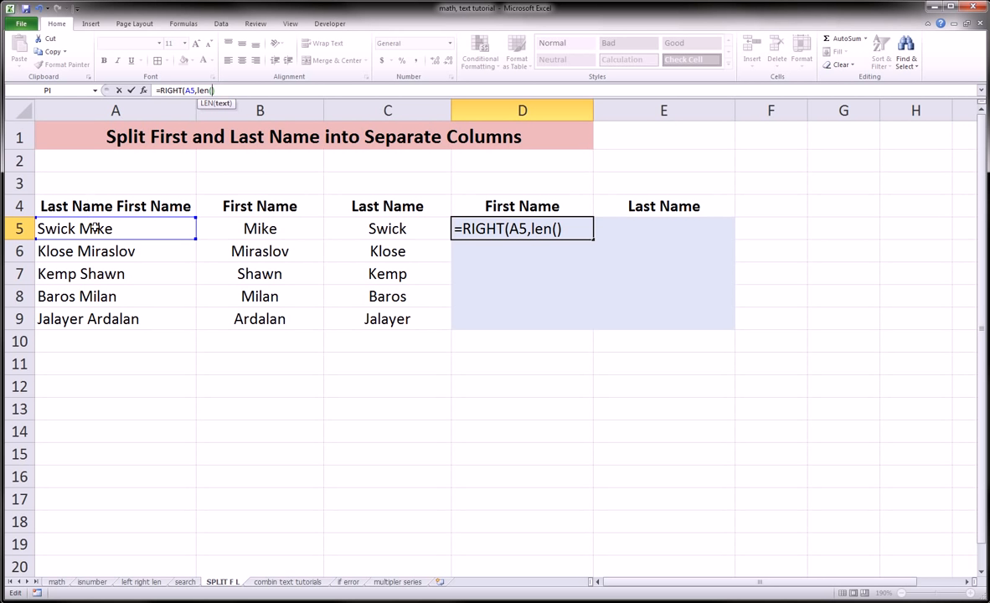
{"action": "left_click", "coordinate": [91, 223]}
{"action": "type", "text": ")"}
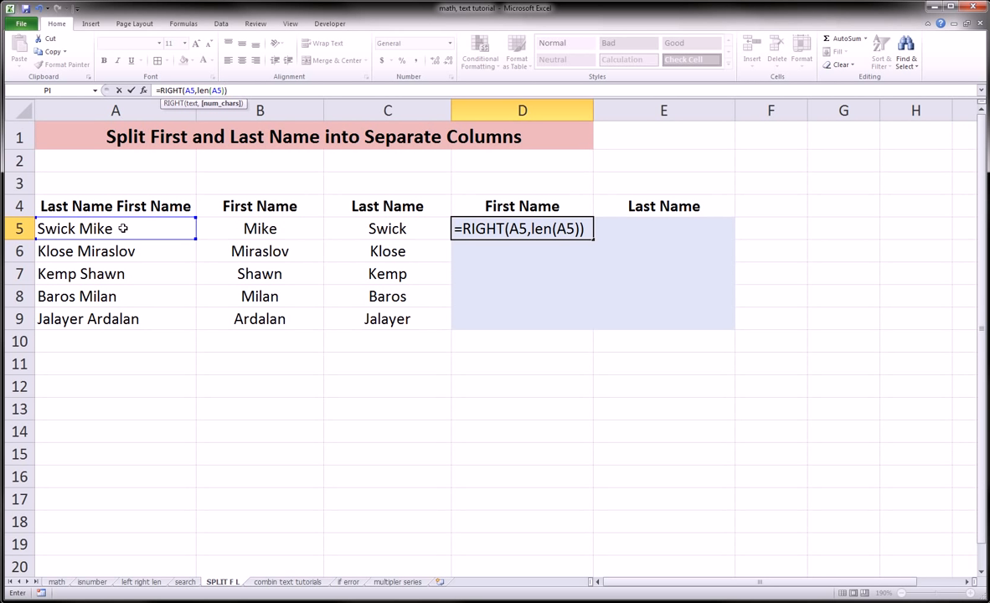
Subtract SEARCH(" ",A5) from LEN(A5) in the character-count argument of D5's RIGHT formula.
{"action": "type", "text": "-search("}
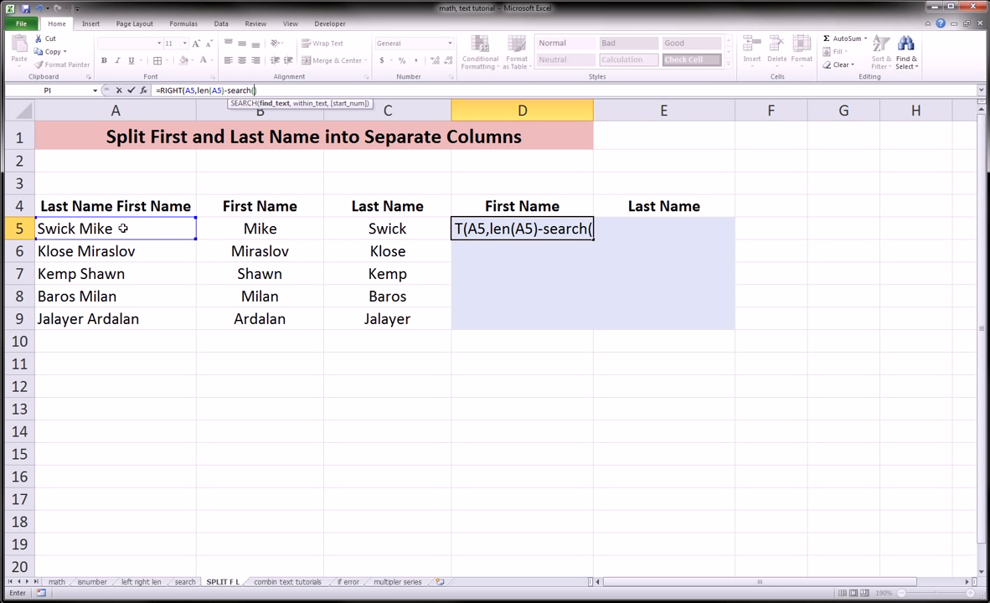
{"action": "type", "text": "\" "}
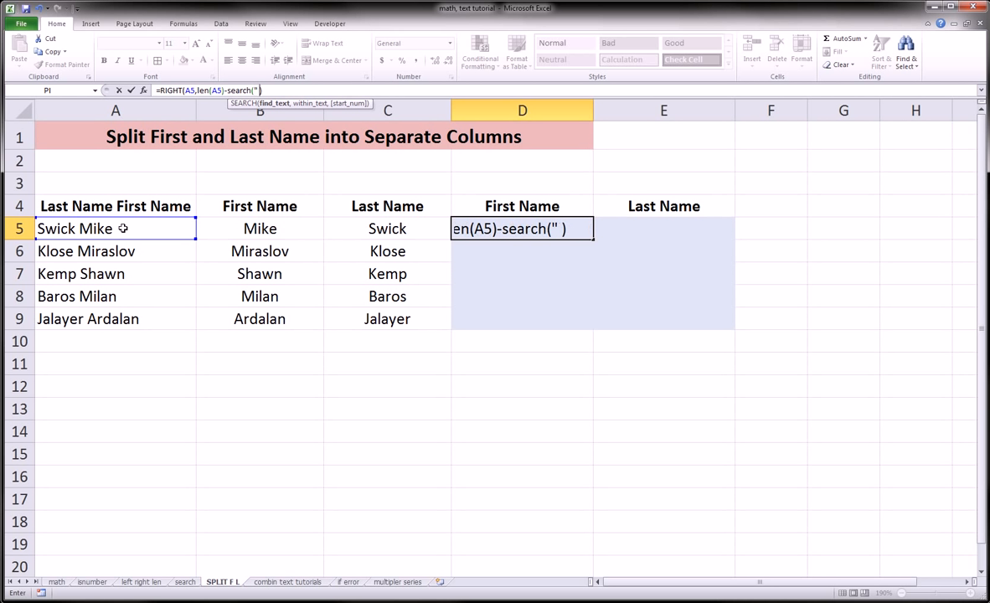
{"action": "type", "text": "\","}
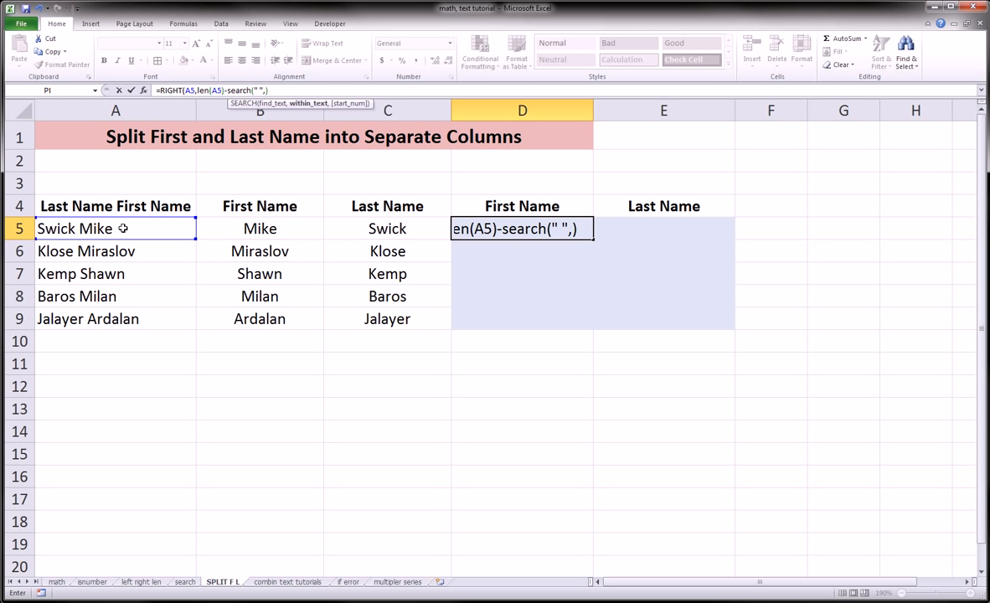
{"action": "left_click", "coordinate": [122, 227]}
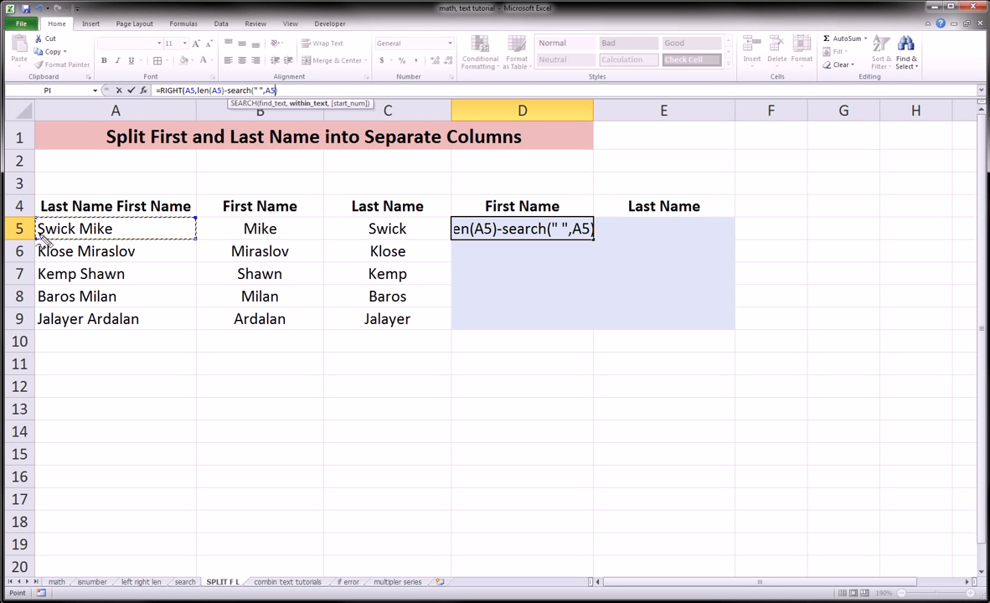
{"action": "mouse_move", "coordinate": [38, 233]}
{"action": "left_mouse_down"}
{"action": "mouse_move", "coordinate": [75, 241]}
{"action": "mouse_move", "coordinate": [72, 219]}
{"action": "mouse_move", "coordinate": [82, 237]}
{"action": "left_mouse_up"}
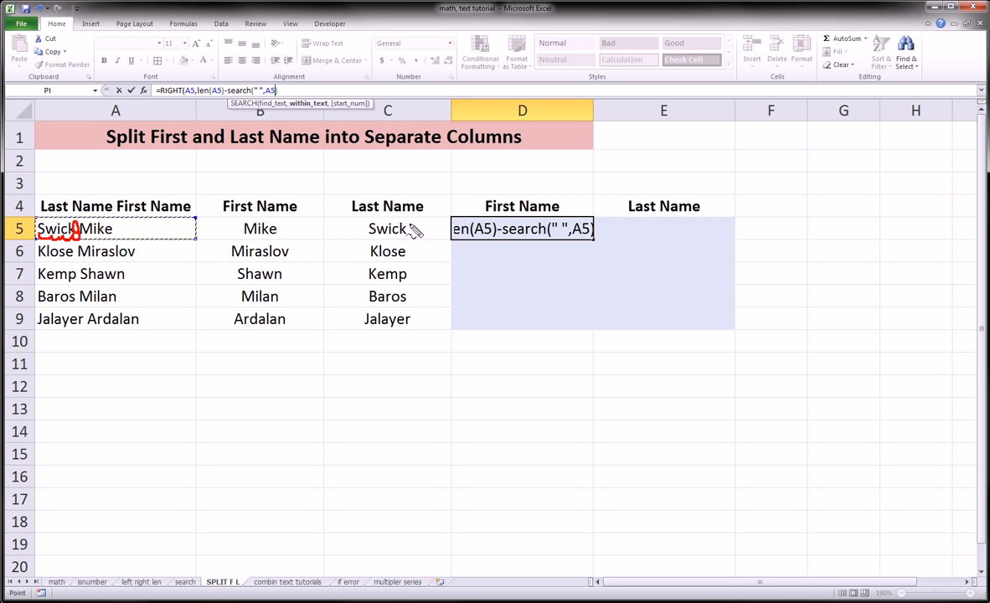
{"action": "mouse_move", "coordinate": [198, 92]}
{"action": "left_mouse_down"}
{"action": "mouse_move", "coordinate": [220, 97]}
{"action": "mouse_move", "coordinate": [219, 74]}
{"action": "mouse_move", "coordinate": [198, 82]}
{"action": "mouse_move", "coordinate": [199, 96]}
{"action": "left_mouse_up"}
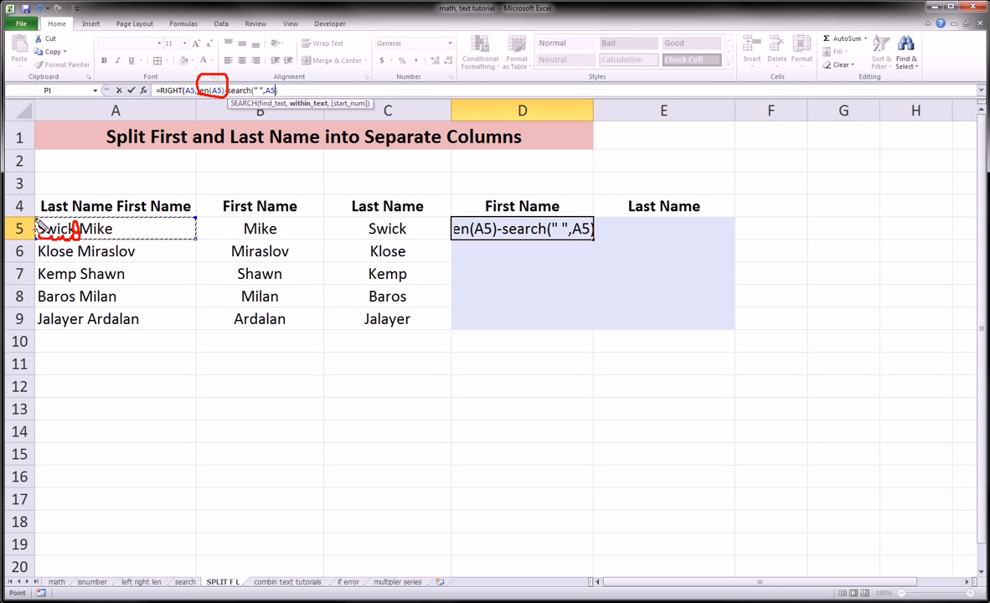
{"action": "left_click_drag", "start_coordinate": [52, 219], "coordinate": [111, 229]}
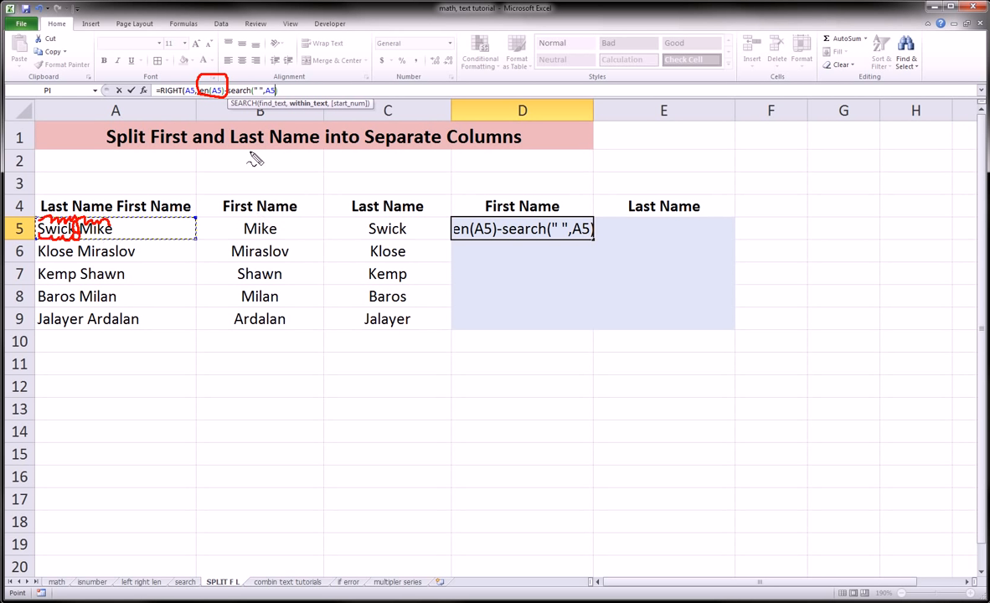
{"action": "mouse_move", "coordinate": [204, 99]}
{"action": "left_mouse_down"}
{"action": "mouse_move", "coordinate": [206, 161]}
{"action": "mouse_move", "coordinate": [219, 154]}
{"action": "mouse_move", "coordinate": [192, 189]}
{"action": "mouse_move", "coordinate": [201, 174]}
{"action": "left_mouse_up"}
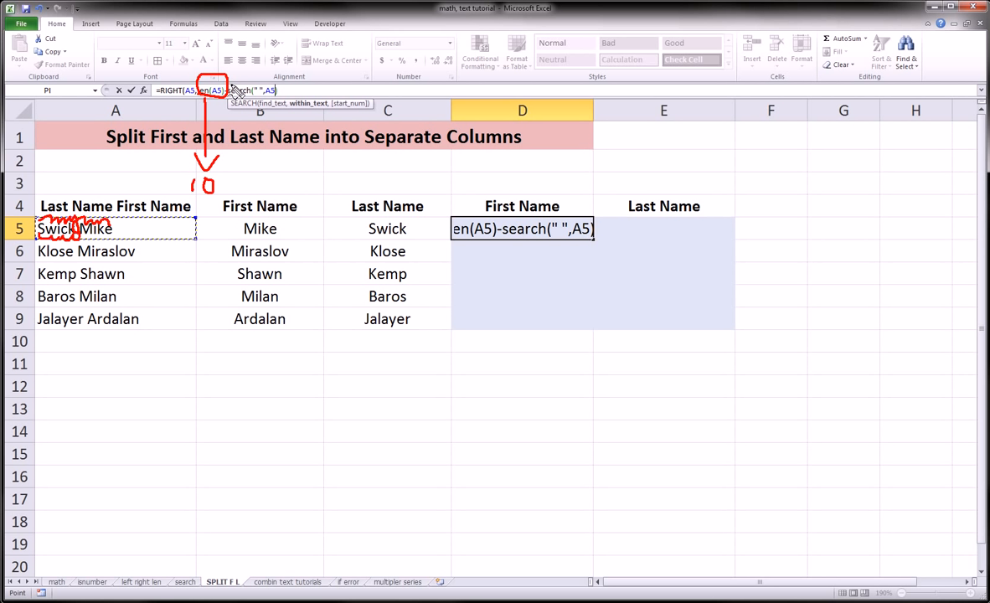
{"action": "mouse_move", "coordinate": [226, 97]}
{"action": "left_mouse_down"}
{"action": "mouse_move", "coordinate": [289, 107]}
{"action": "mouse_move", "coordinate": [251, 74]}
{"action": "mouse_move", "coordinate": [224, 94]}
{"action": "mouse_move", "coordinate": [249, 115]}
{"action": "mouse_move", "coordinate": [247, 157]}
{"action": "mouse_move", "coordinate": [265, 145]}
{"action": "mouse_move", "coordinate": [252, 188]}
{"action": "mouse_move", "coordinate": [242, 183]}
{"action": "mouse_move", "coordinate": [283, 167]}
{"action": "left_mouse_up"}
{"action": "left_click_drag", "start_coordinate": [266, 174], "coordinate": [310, 174]}
{"action": "left_click_drag", "start_coordinate": [306, 164], "coordinate": [306, 182]}
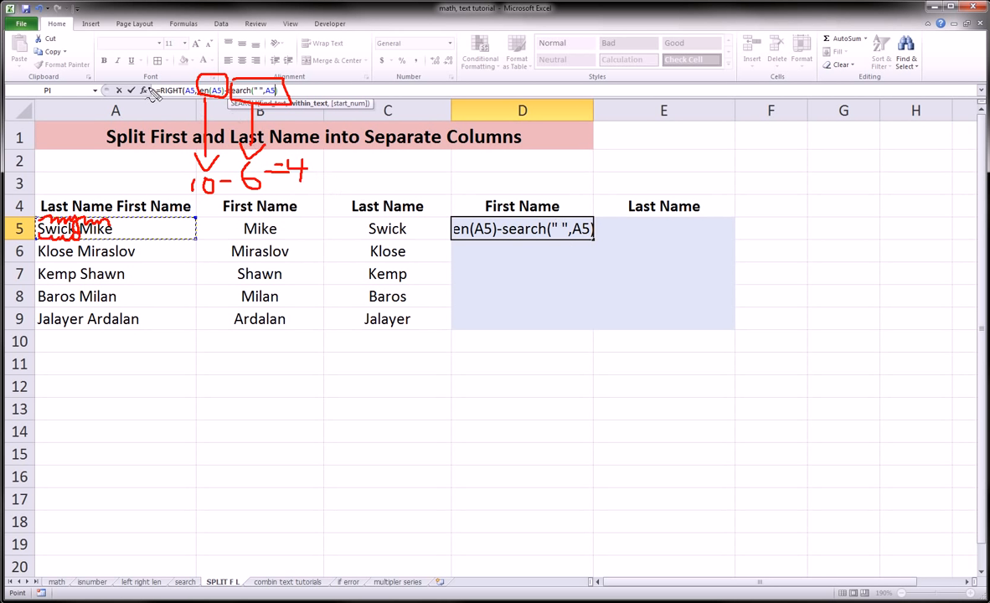
{"action": "mouse_move", "coordinate": [156, 88]}
{"action": "left_mouse_down"}
{"action": "mouse_move", "coordinate": [182, 87]}
{"action": "mouse_move", "coordinate": [167, 102]}
{"action": "mouse_move", "coordinate": [156, 83]}
{"action": "left_mouse_up"}
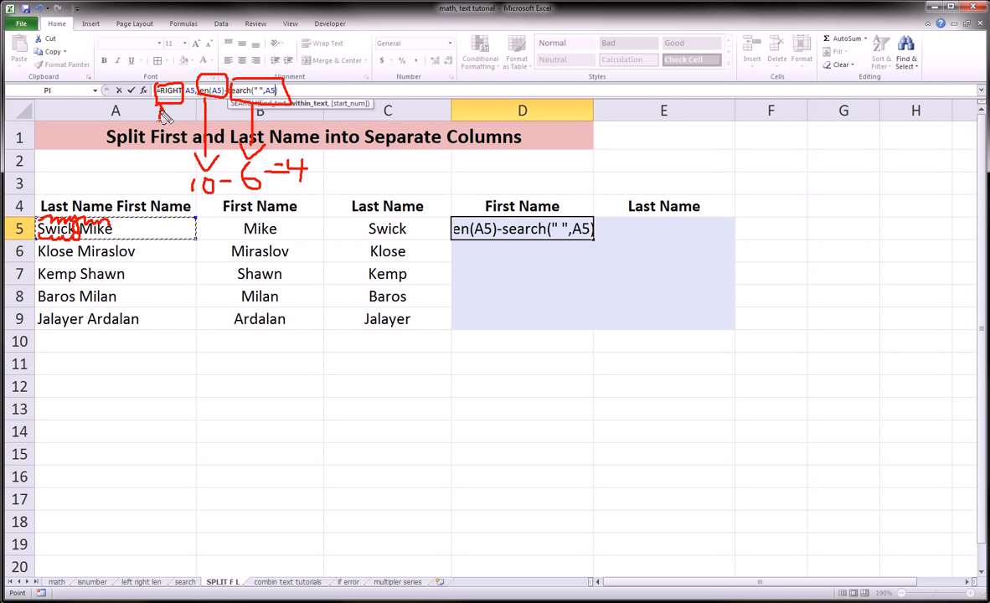
{"action": "key", "text": "Escape"}
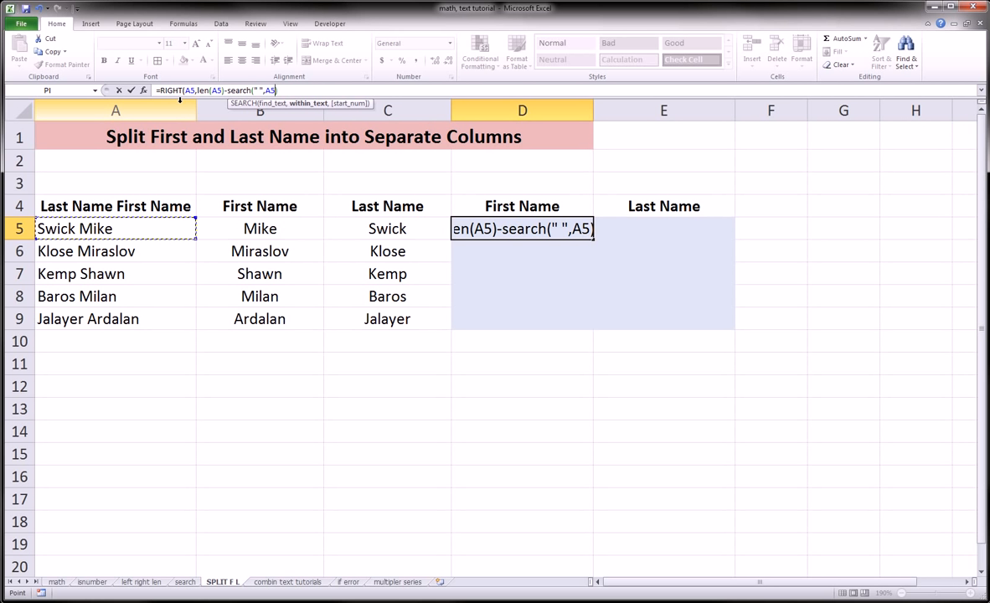
Close the SEARCH and RIGHT functions in D5 and enter the formula =RIGHT(A5,LEN(A5)-SEARCH(" ",A5)).
{"action": "type", "text": ")"}
{"action": "key", "text": "Right"}
{"action": "key", "text": "Left"}
{"action": "type", "text": ")"}
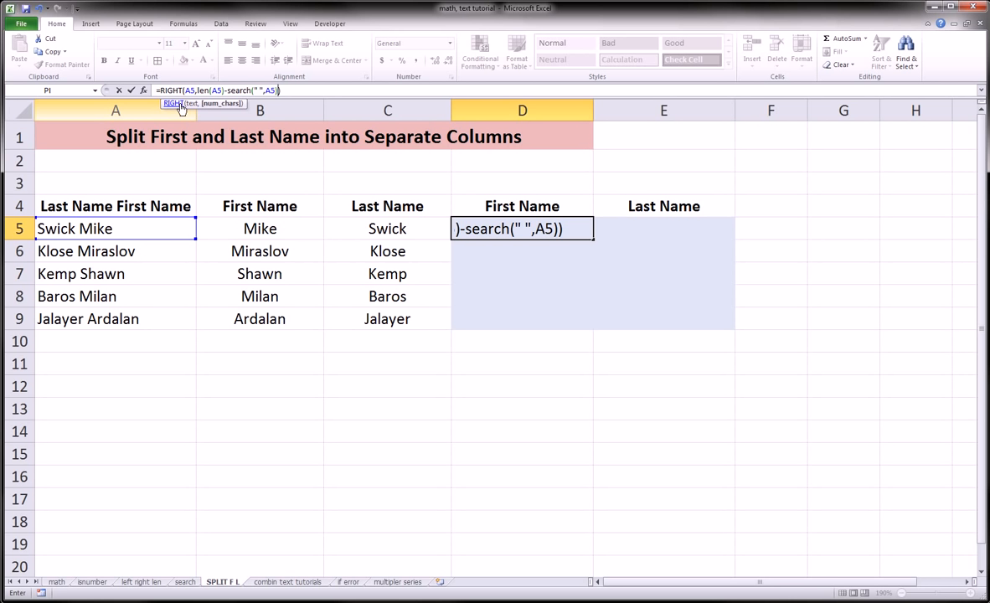
{"action": "key", "text": "Return"}
{"action": "key", "text": "Up"}
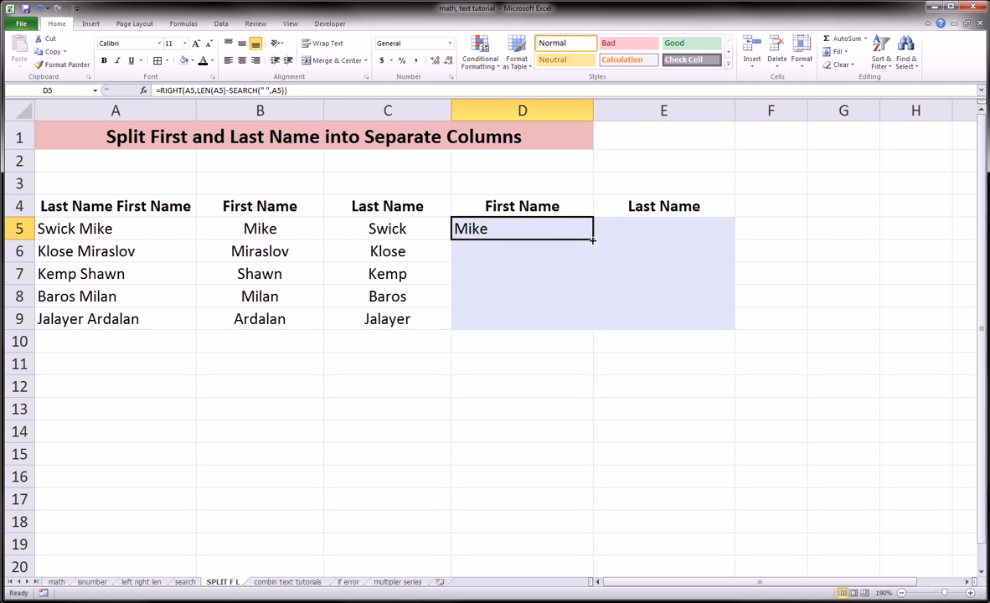
Fill the RIGHT formula from D5 down to D9 and check the copied formulas in the First Name column.
{"action": "left_click_drag", "start_coordinate": [593, 240], "coordinate": [592, 325]}
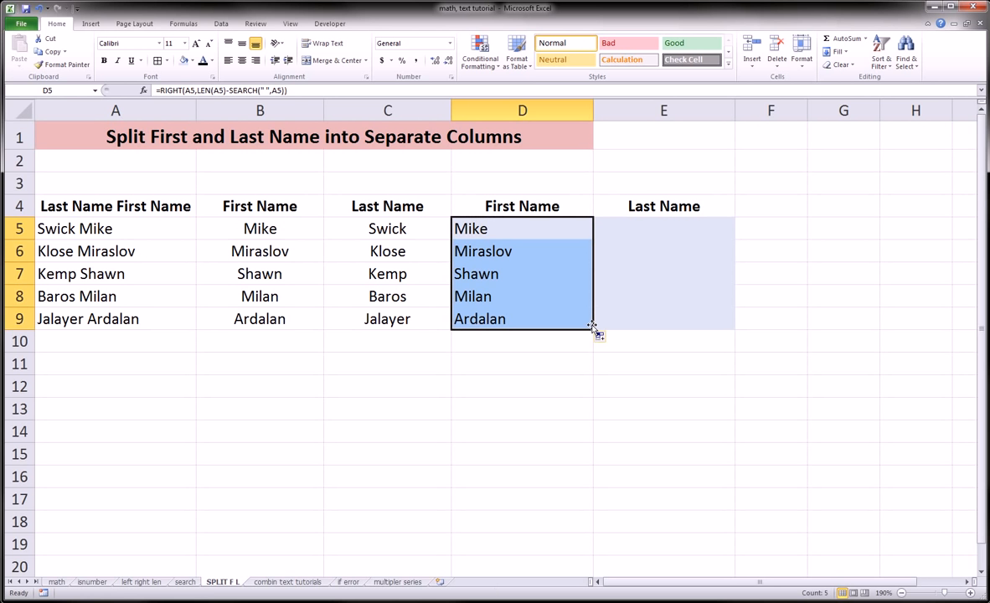
{"action": "left_click", "coordinate": [576, 335]}
{"action": "left_click", "coordinate": [553, 318]}
{"action": "left_click", "coordinate": [538, 298]}
{"action": "left_click", "coordinate": [537, 277]}
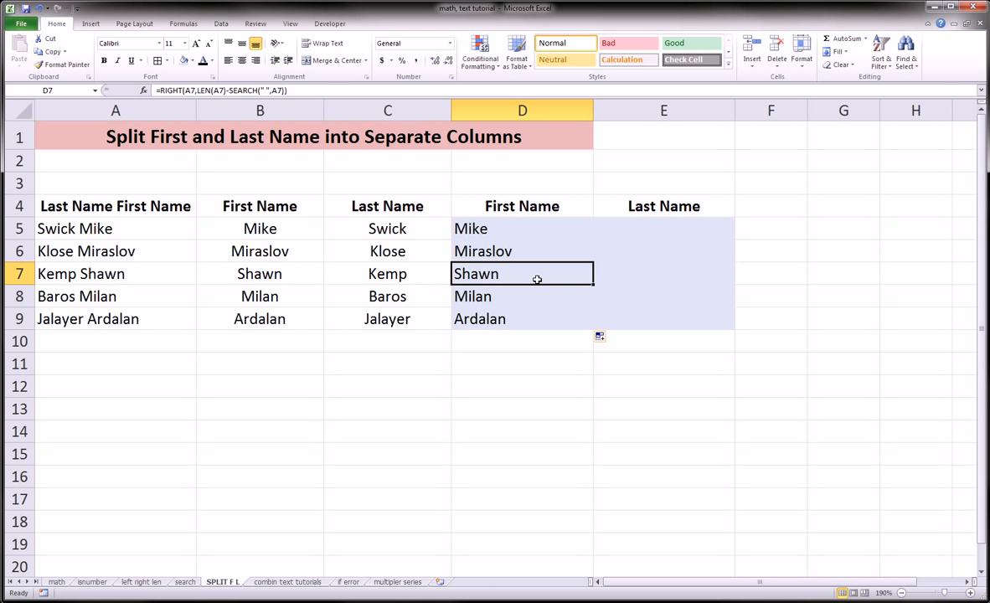
{"action": "left_click", "coordinate": [530, 252]}
{"action": "left_click", "coordinate": [490, 231]}
{"action": "left_click", "coordinate": [529, 254]}
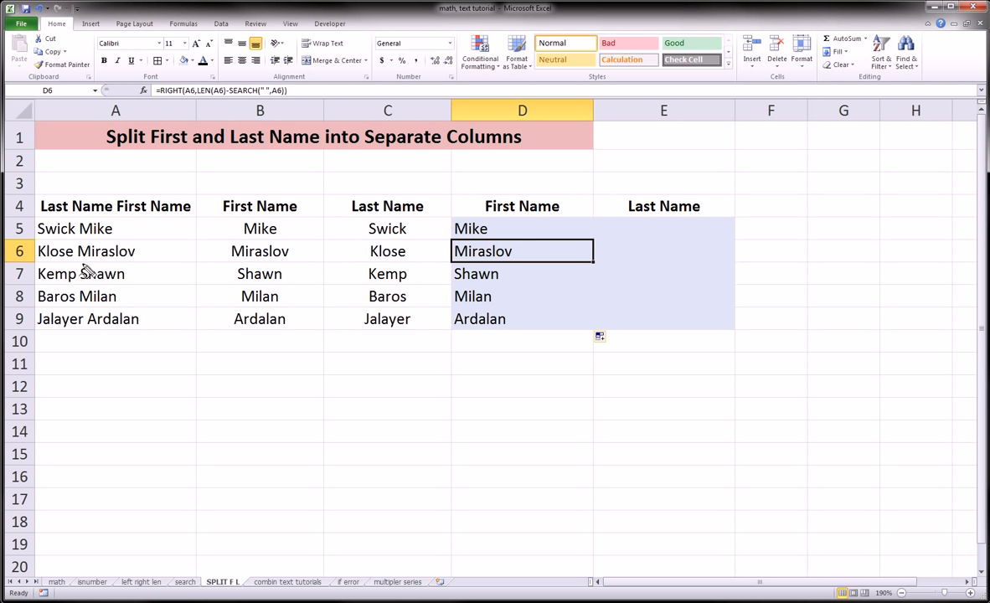
{"action": "mouse_move", "coordinate": [80, 240]}
{"action": "left_mouse_down"}
{"action": "mouse_move", "coordinate": [115, 238]}
{"action": "mouse_move", "coordinate": [92, 263]}
{"action": "mouse_move", "coordinate": [144, 263]}
{"action": "left_mouse_up"}
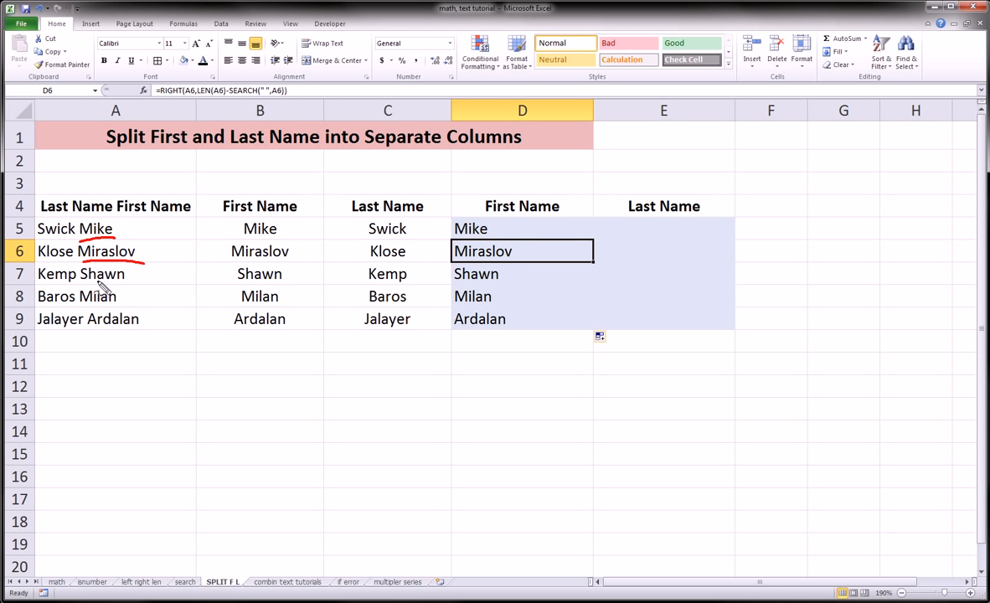
{"action": "mouse_move", "coordinate": [81, 285]}
{"action": "left_mouse_down"}
{"action": "mouse_move", "coordinate": [124, 283]}
{"action": "mouse_move", "coordinate": [114, 304]}
{"action": "mouse_move", "coordinate": [141, 323]}
{"action": "left_mouse_up"}
{"action": "mouse_move", "coordinate": [436, 220]}
{"action": "left_mouse_down"}
{"action": "mouse_move", "coordinate": [484, 366]}
{"action": "mouse_move", "coordinate": [608, 232]}
{"action": "mouse_move", "coordinate": [438, 219]}
{"action": "left_mouse_up"}
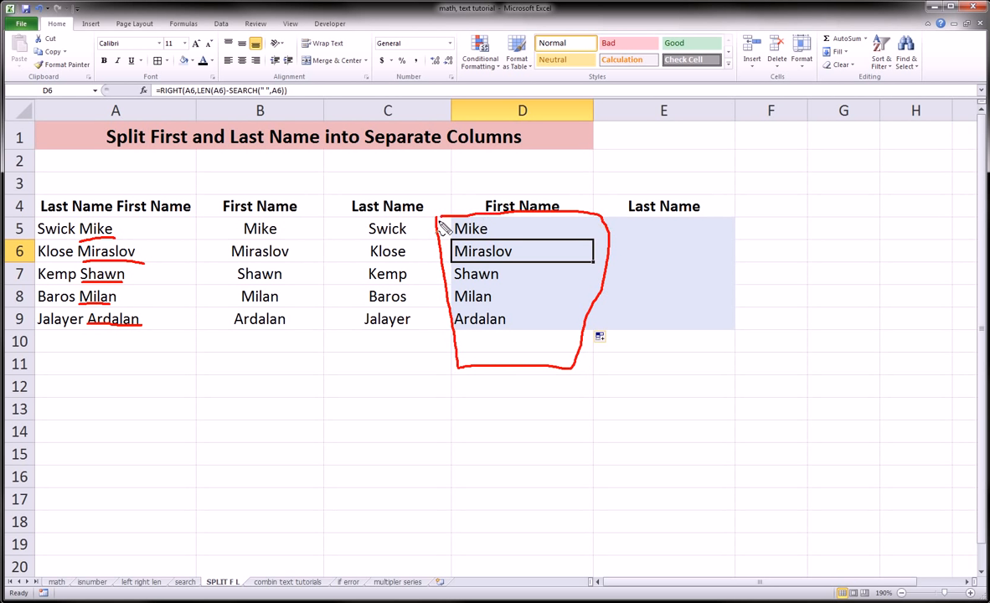
{"action": "key", "text": "Escape"}
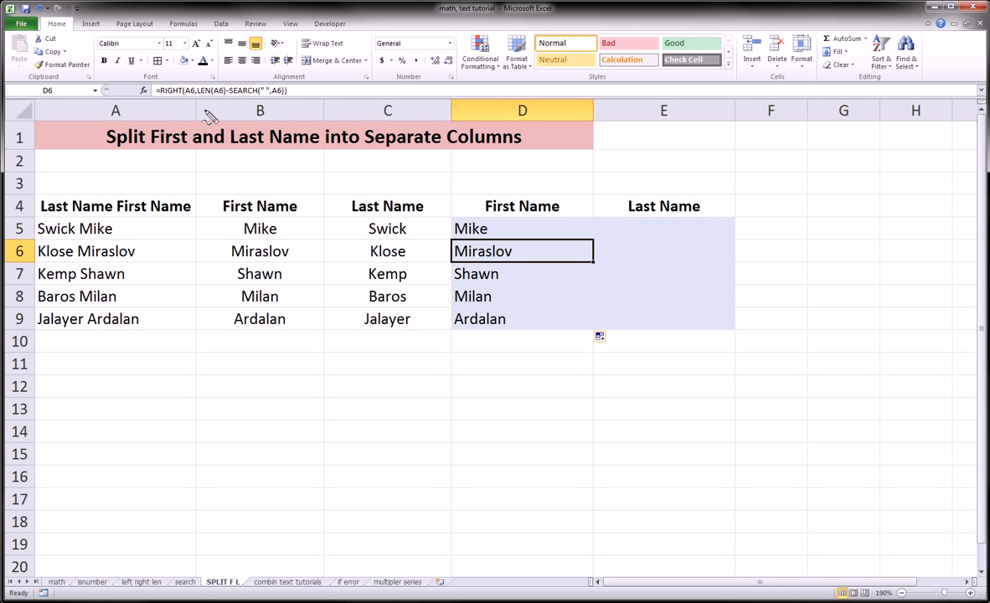
{"action": "left_click_drag", "start_coordinate": [155, 97], "coordinate": [181, 100]}
{"action": "left_click_drag", "start_coordinate": [185, 99], "coordinate": [195, 100]}
{"action": "mouse_move", "coordinate": [32, 215]}
{"action": "left_mouse_down"}
{"action": "mouse_move", "coordinate": [172, 211]}
{"action": "mouse_move", "coordinate": [180, 226]}
{"action": "mouse_move", "coordinate": [158, 242]}
{"action": "mouse_move", "coordinate": [31, 239]}
{"action": "mouse_move", "coordinate": [32, 219]}
{"action": "left_mouse_up"}
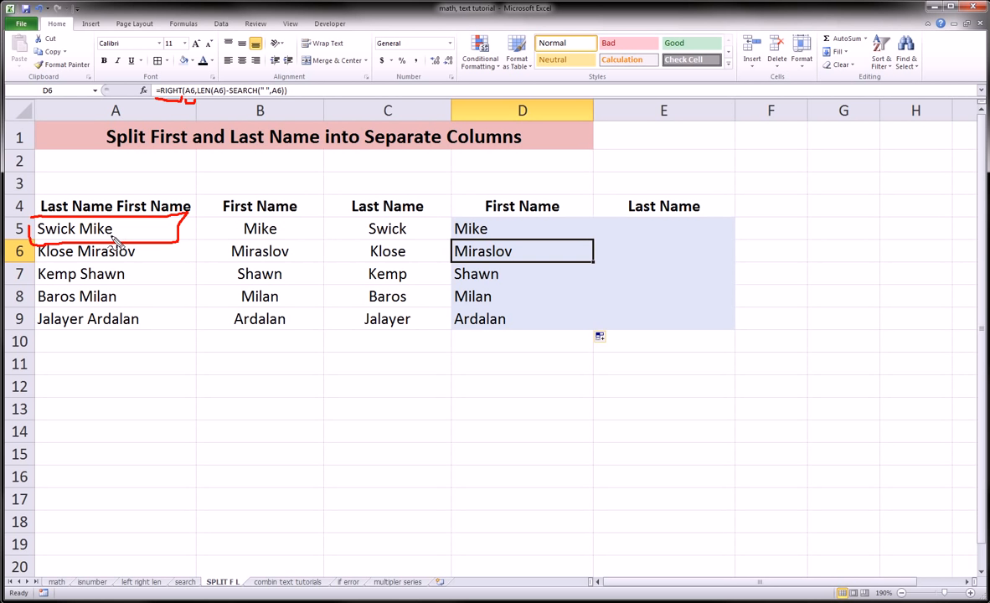
{"action": "left_click_drag", "start_coordinate": [72, 240], "coordinate": [114, 242]}
{"action": "left_click_drag", "start_coordinate": [108, 237], "coordinate": [114, 239]}
{"action": "mouse_move", "coordinate": [35, 221]}
{"action": "left_mouse_down"}
{"action": "mouse_move", "coordinate": [60, 211]}
{"action": "mouse_move", "coordinate": [123, 216]}
{"action": "mouse_move", "coordinate": [121, 226]}
{"action": "left_mouse_up"}
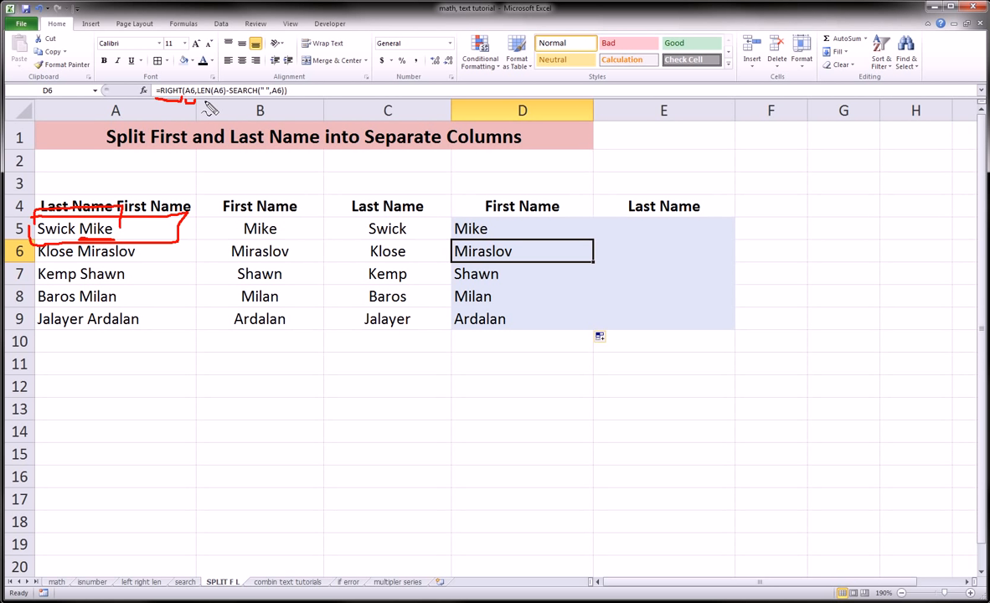
{"action": "mouse_move", "coordinate": [206, 99]}
{"action": "left_mouse_down"}
{"action": "mouse_move", "coordinate": [206, 126]}
{"action": "mouse_move", "coordinate": [211, 117]}
{"action": "left_mouse_up"}
{"action": "mouse_move", "coordinate": [185, 153]}
{"action": "left_mouse_down"}
{"action": "mouse_move", "coordinate": [186, 172]}
{"action": "mouse_move", "coordinate": [205, 159]}
{"action": "mouse_move", "coordinate": [196, 154]}
{"action": "left_mouse_up"}
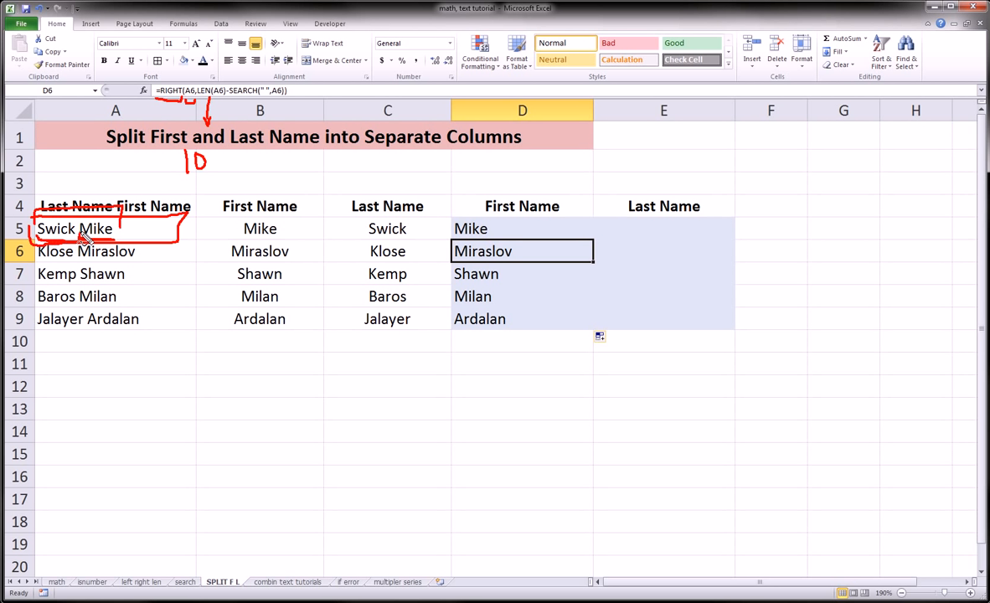
{"action": "left_click_drag", "start_coordinate": [78, 219], "coordinate": [78, 243]}
{"action": "mouse_move", "coordinate": [251, 96]}
{"action": "left_mouse_down"}
{"action": "mouse_move", "coordinate": [251, 149]}
{"action": "mouse_move", "coordinate": [257, 140]}
{"action": "mouse_move", "coordinate": [231, 163]}
{"action": "left_mouse_up"}
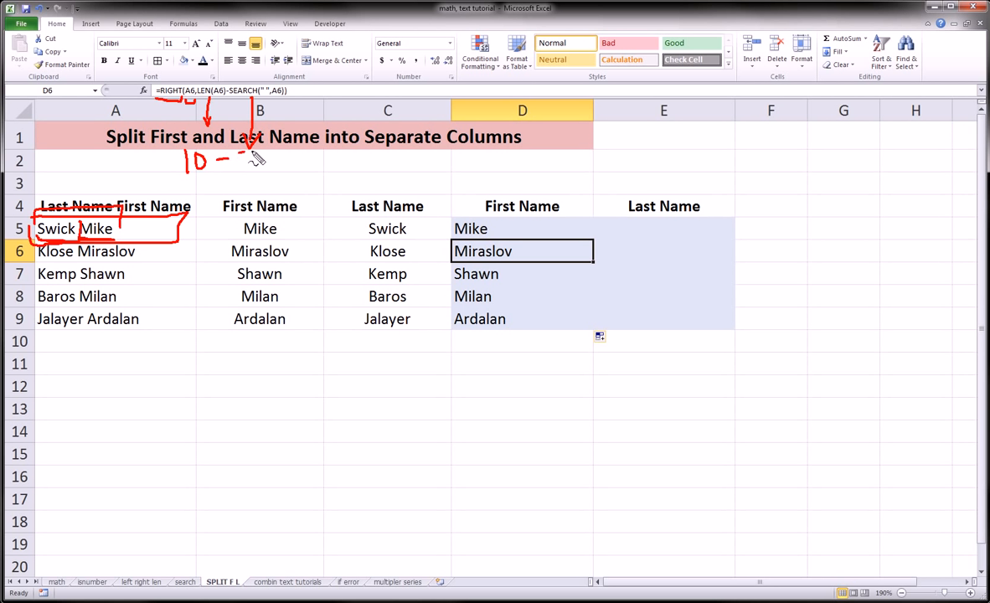
{"action": "mouse_move", "coordinate": [239, 151]}
{"action": "left_mouse_down"}
{"action": "mouse_move", "coordinate": [258, 150]}
{"action": "mouse_move", "coordinate": [249, 178]}
{"action": "mouse_move", "coordinate": [260, 164]}
{"action": "mouse_move", "coordinate": [243, 164]}
{"action": "mouse_move", "coordinate": [252, 171]}
{"action": "mouse_move", "coordinate": [260, 153]}
{"action": "mouse_move", "coordinate": [316, 167]}
{"action": "mouse_move", "coordinate": [307, 175]}
{"action": "left_mouse_up"}
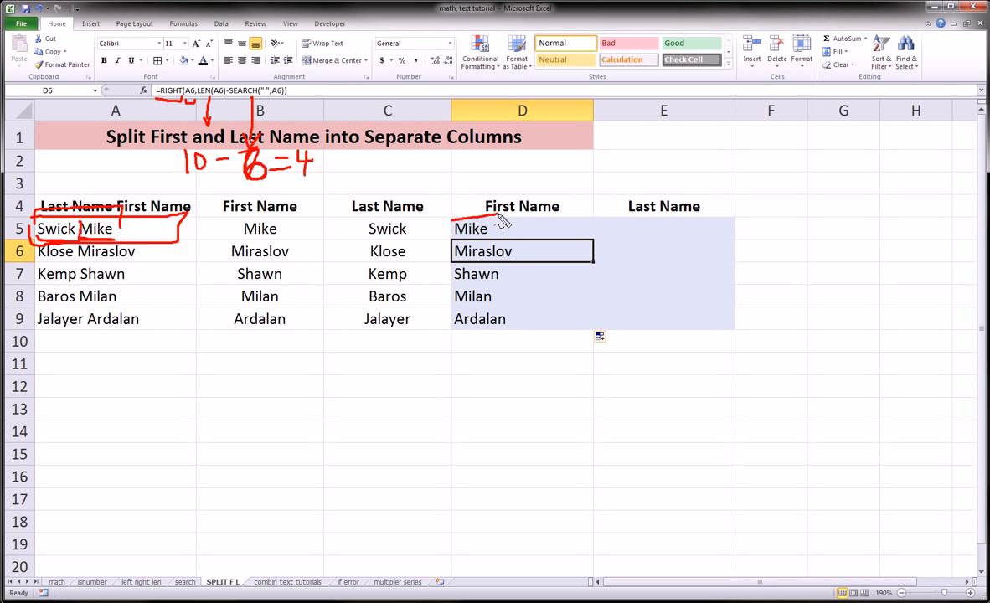
{"action": "left_click_drag", "start_coordinate": [502, 215], "coordinate": [437, 240]}
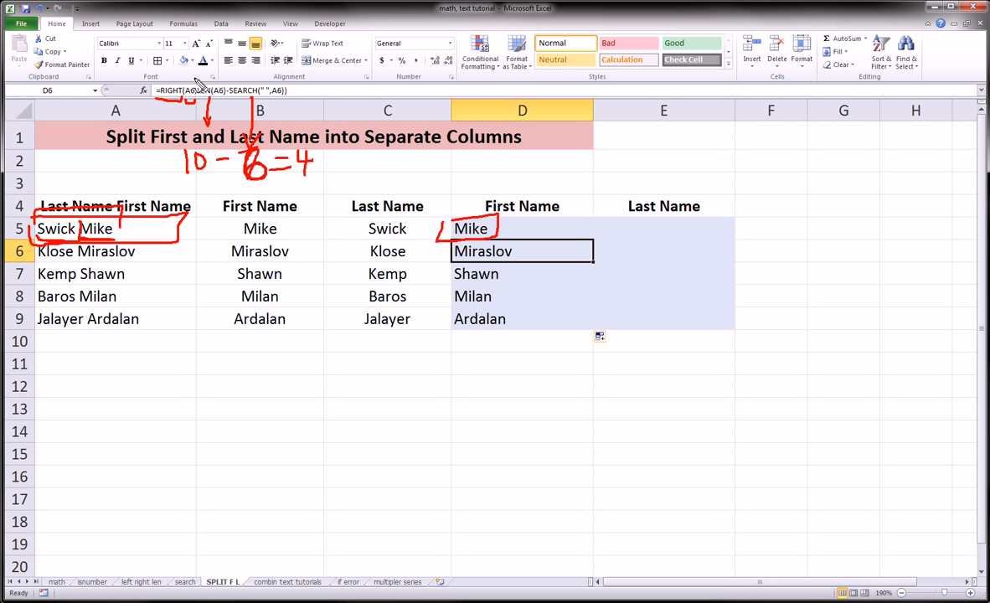
{"action": "mouse_move", "coordinate": [196, 77]}
{"action": "left_mouse_down"}
{"action": "mouse_move", "coordinate": [196, 86]}
{"action": "mouse_move", "coordinate": [225, 86]}
{"action": "left_mouse_up"}
{"action": "left_click_drag", "start_coordinate": [219, 81], "coordinate": [288, 83]}
{"action": "mouse_move", "coordinate": [27, 242]}
{"action": "left_mouse_down"}
{"action": "mouse_move", "coordinate": [151, 241]}
{"action": "mouse_move", "coordinate": [152, 268]}
{"action": "mouse_move", "coordinate": [24, 241]}
{"action": "mouse_move", "coordinate": [144, 283]}
{"action": "mouse_move", "coordinate": [29, 284]}
{"action": "mouse_move", "coordinate": [143, 311]}
{"action": "mouse_move", "coordinate": [143, 287]}
{"action": "left_mouse_up"}
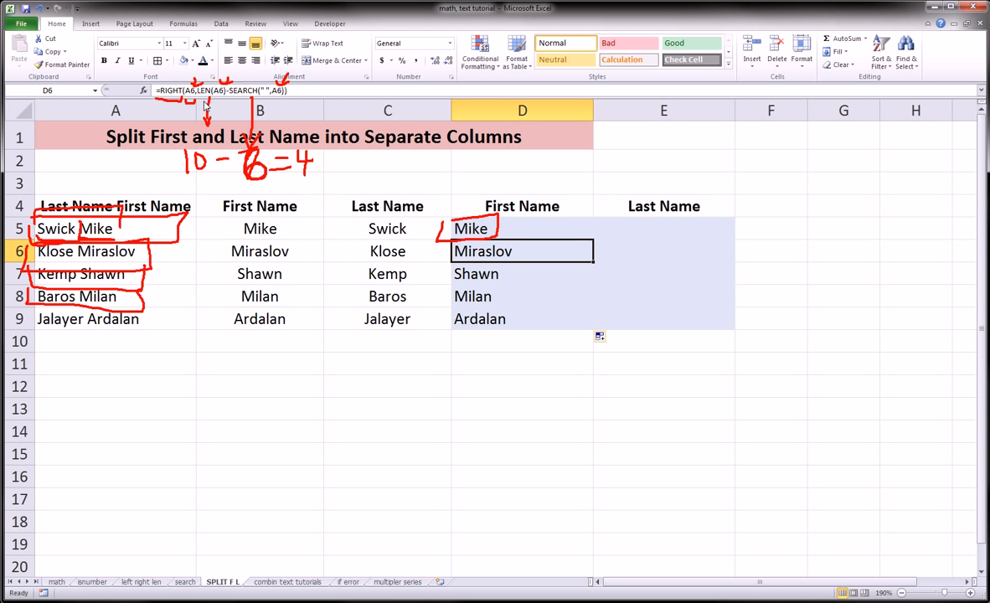
{"action": "key", "text": "Escape"}
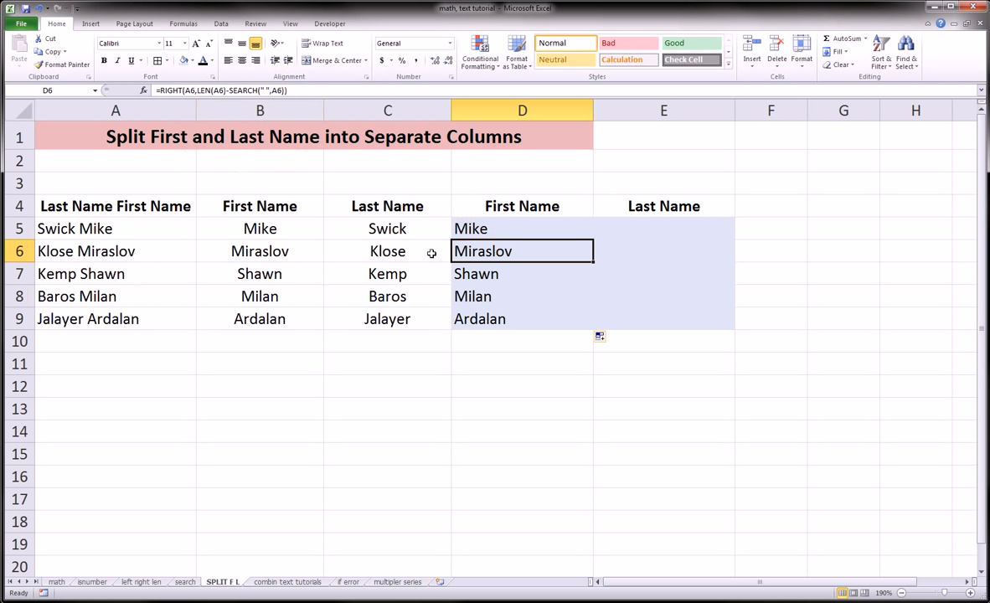
Check the example formula in C5 and begin a LEFT formula in E5 with A5 as its text argument.
{"action": "left_click", "coordinate": [413, 229]}
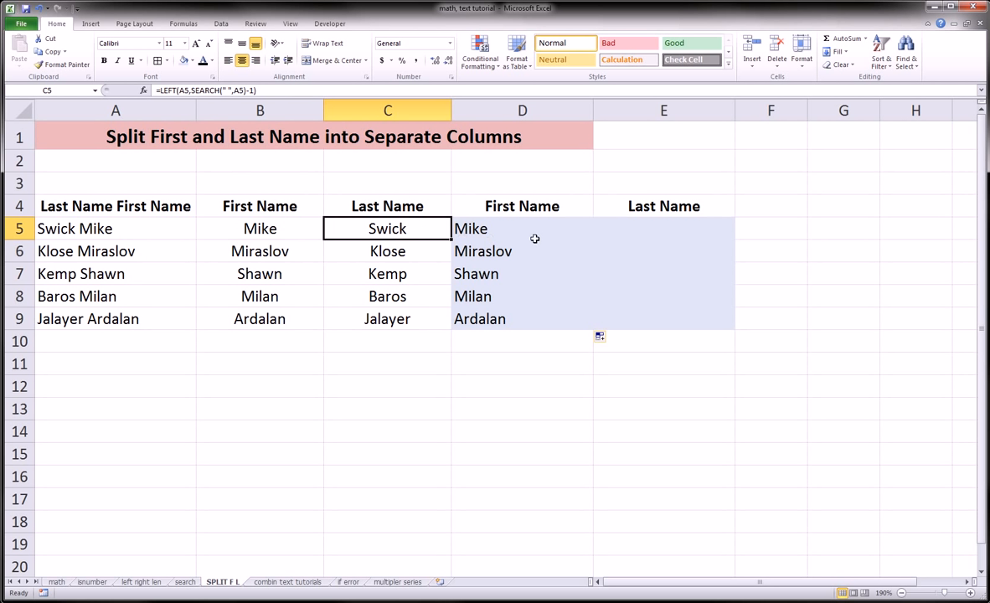
{"action": "left_click", "coordinate": [635, 228]}
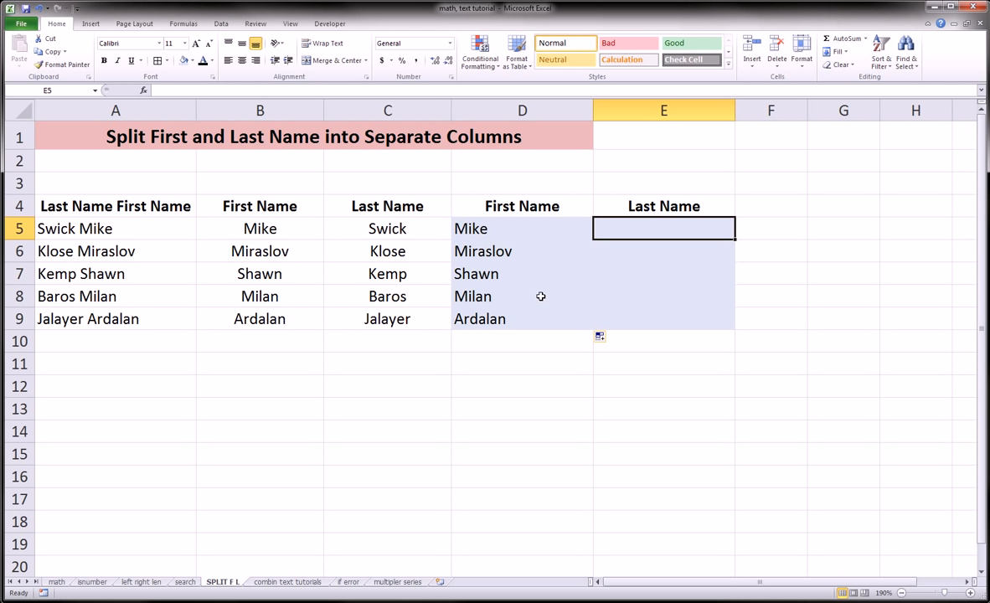
{"action": "type", "text": "=left("}
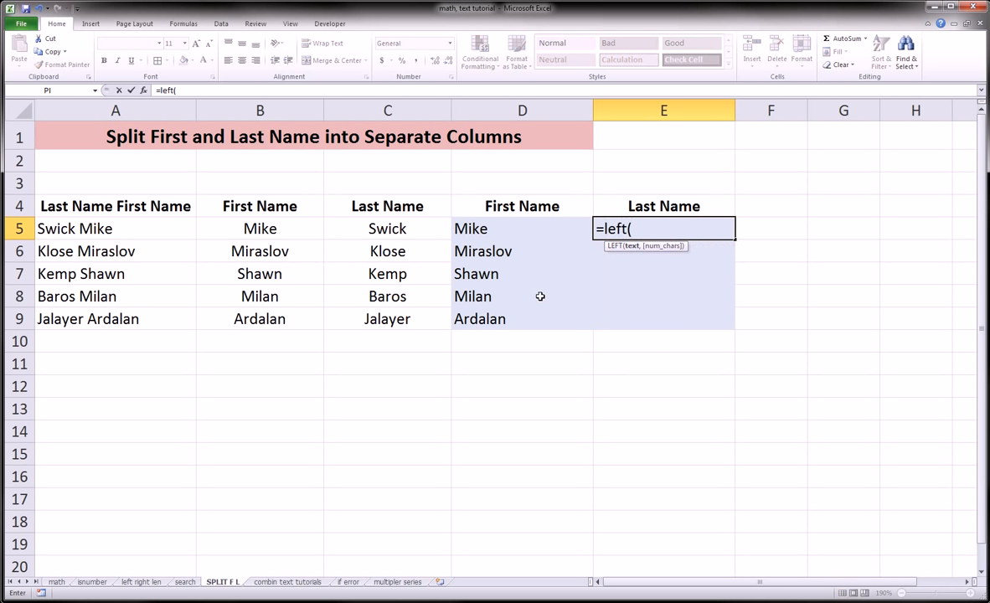
{"action": "left_click", "coordinate": [139, 228]}
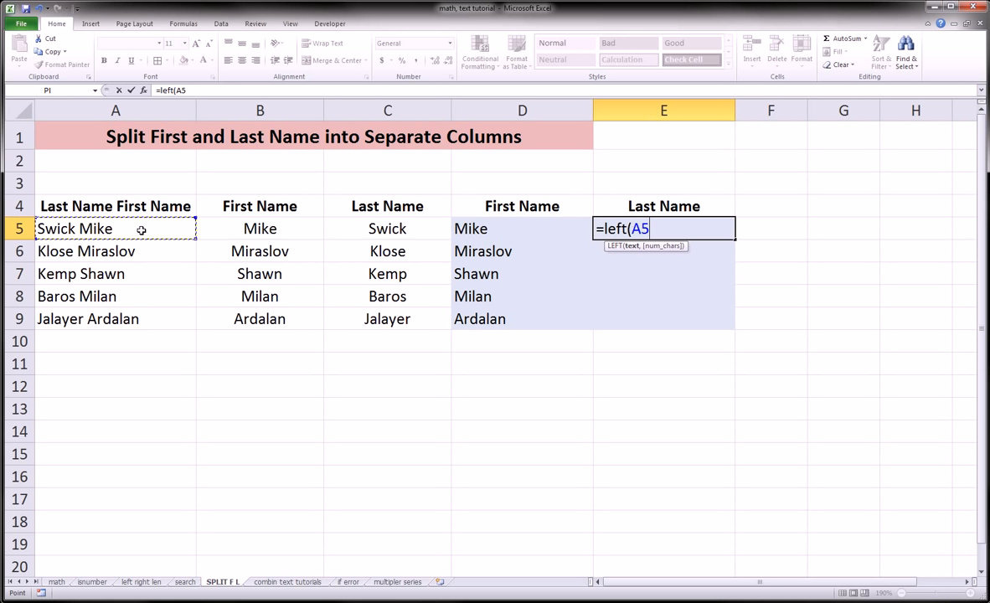
Add SEARCH(" ",A5) as the number of characters in E5's LEFT formula.
{"action": "type", "text": ",se"}
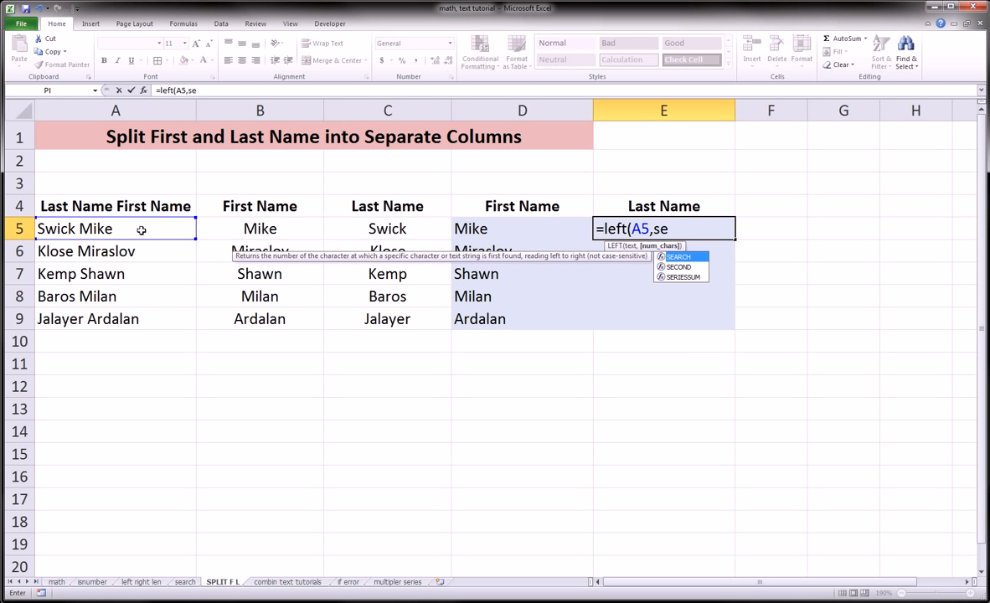
{"action": "type", "text": "arch"}
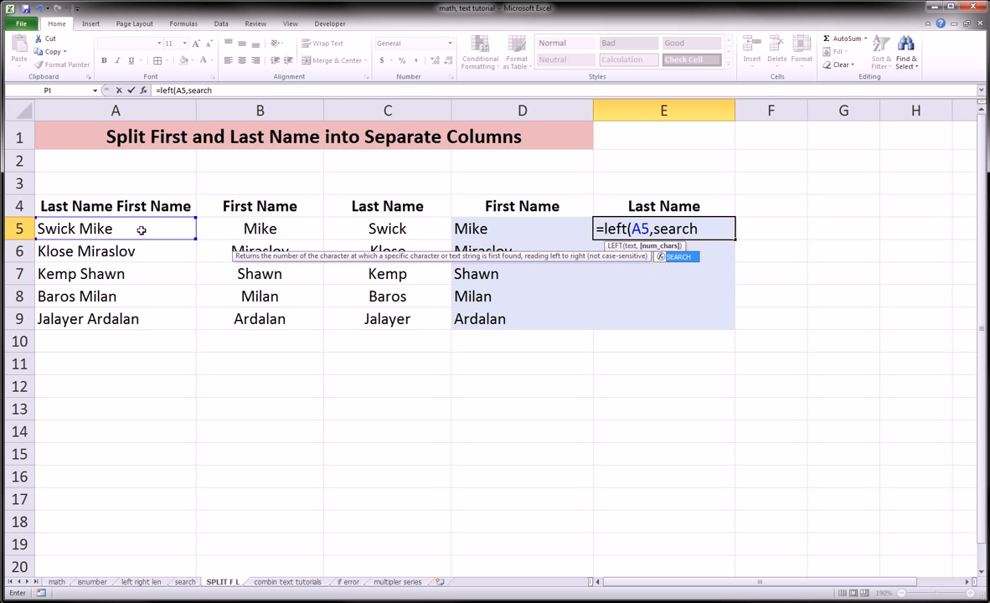
{"action": "type", "text": "(\" \""}
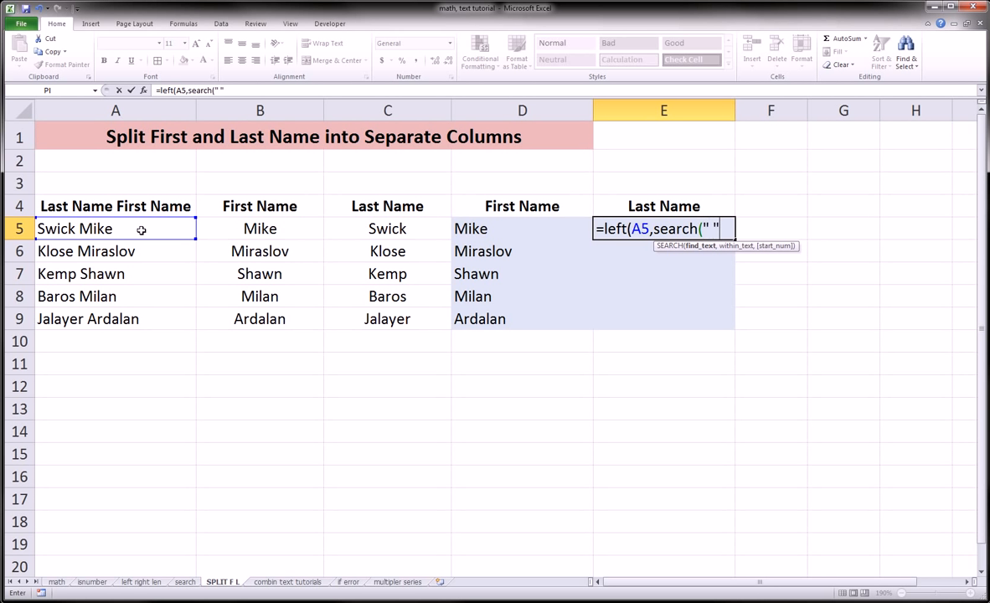
{"action": "type", "text": ","}
{"action": "left_click", "coordinate": [111, 232]}
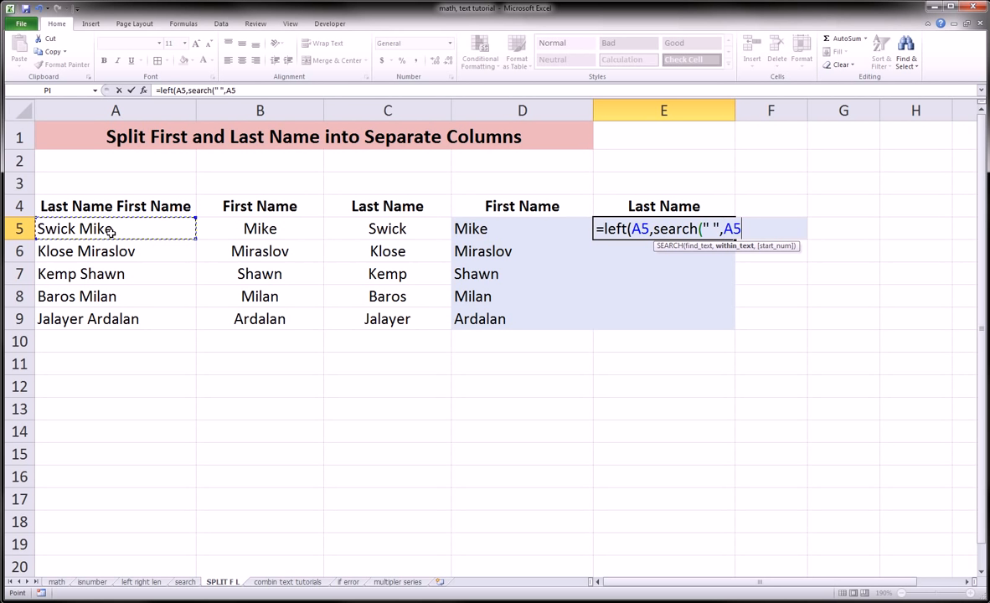
{"action": "type", "text": ")"}
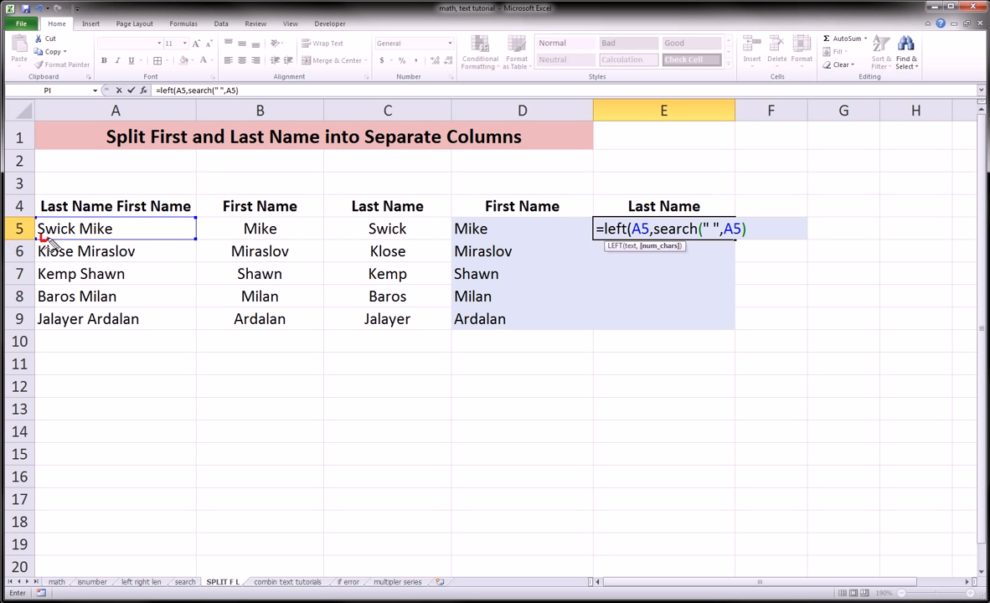
{"action": "left_click_drag", "start_coordinate": [49, 239], "coordinate": [78, 236]}
{"action": "mouse_move", "coordinate": [37, 220]}
{"action": "left_mouse_down"}
{"action": "mouse_move", "coordinate": [88, 228]}
{"action": "mouse_move", "coordinate": [75, 238]}
{"action": "mouse_move", "coordinate": [35, 238]}
{"action": "mouse_move", "coordinate": [34, 224]}
{"action": "mouse_move", "coordinate": [58, 241]}
{"action": "mouse_move", "coordinate": [84, 238]}
{"action": "mouse_move", "coordinate": [82, 255]}
{"action": "mouse_move", "coordinate": [38, 266]}
{"action": "mouse_move", "coordinate": [52, 242]}
{"action": "mouse_move", "coordinate": [86, 250]}
{"action": "left_mouse_up"}
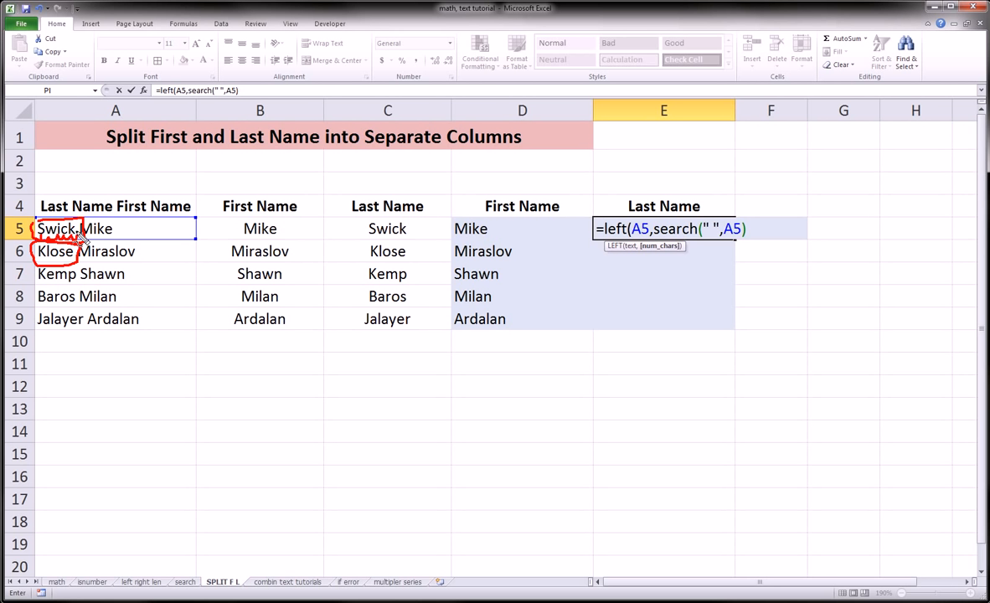
{"action": "key", "text": "Escape"}
Subtract 1 from the SEARCH result in E5's formula, close the LEFT function and enter the formula.
{"action": "left_click", "coordinate": [287, 92]}
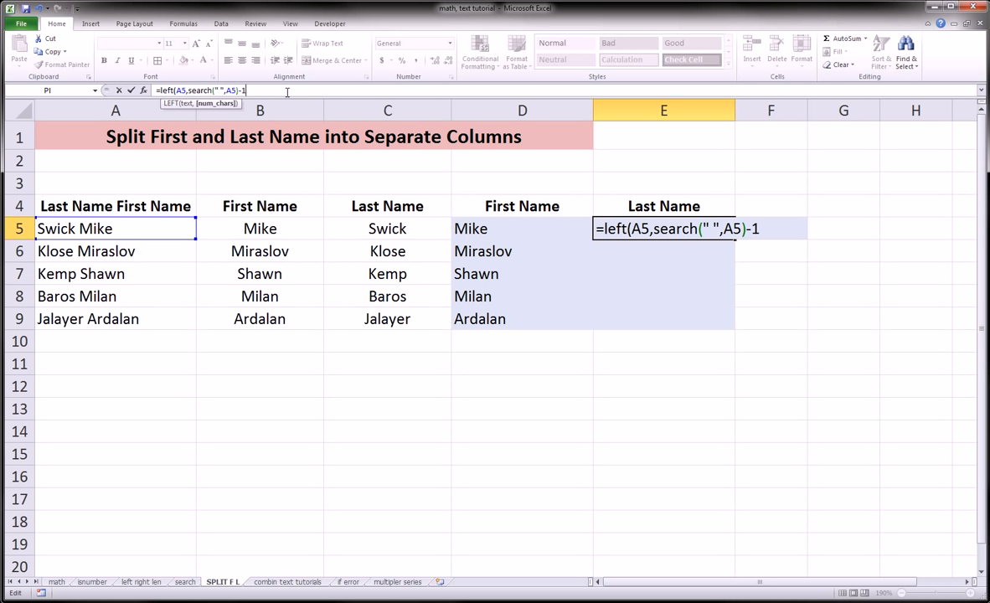
{"action": "type", "text": "-1)'"}
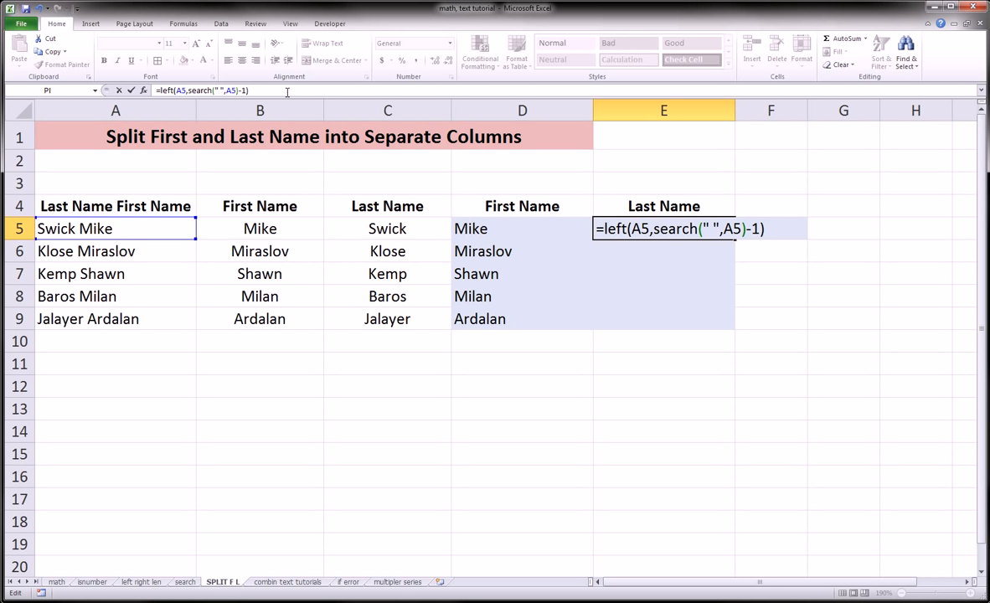
{"action": "key", "text": "Return"}
{"action": "key", "text": "Up"}
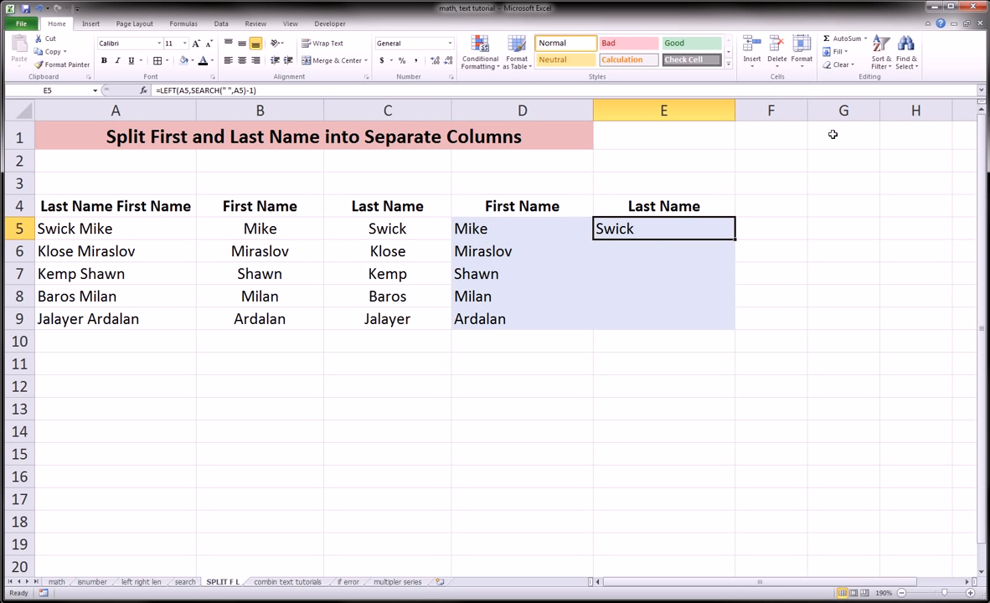
Fill the LEFT formula from E5 down to E9 and check the copied formula in E9.
{"action": "left_click_drag", "start_coordinate": [735, 240], "coordinate": [736, 332]}
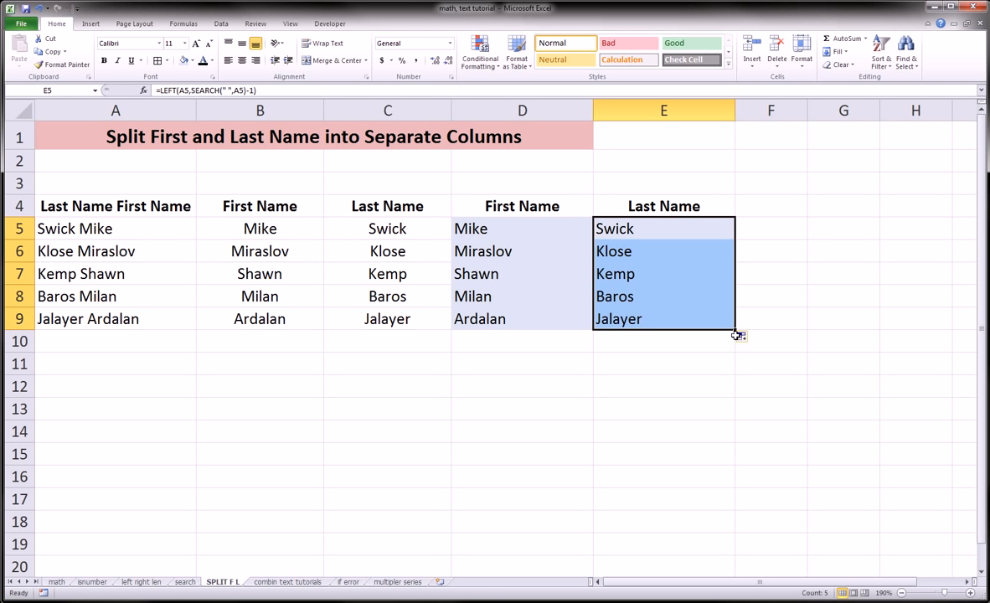
{"action": "left_click", "coordinate": [653, 342]}
{"action": "left_click", "coordinate": [677, 318]}
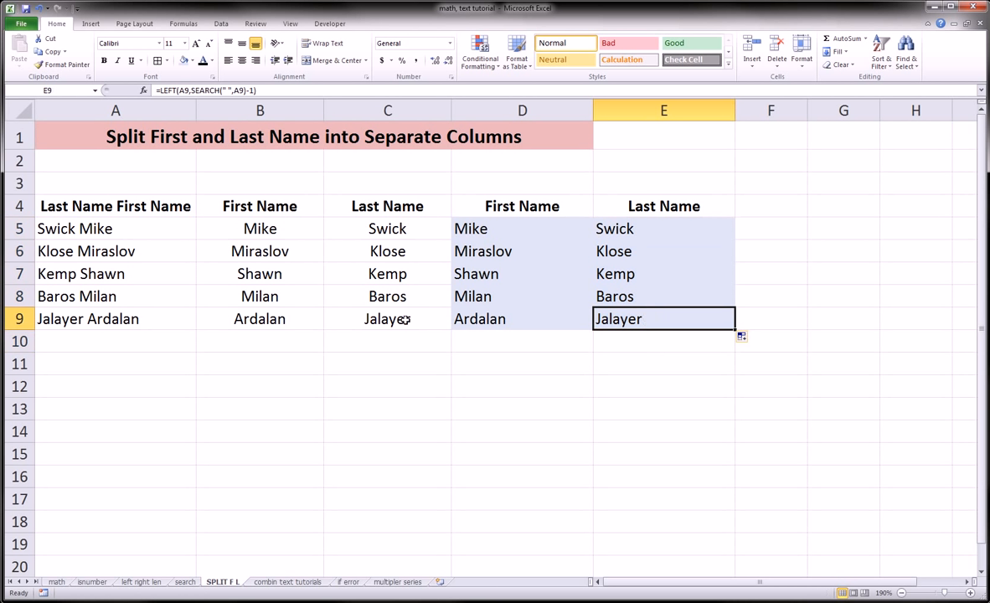
Add five extra r's to the end of the last name in A9 and check the split results in D9 and E9.
{"action": "left_click", "coordinate": [93, 320]}
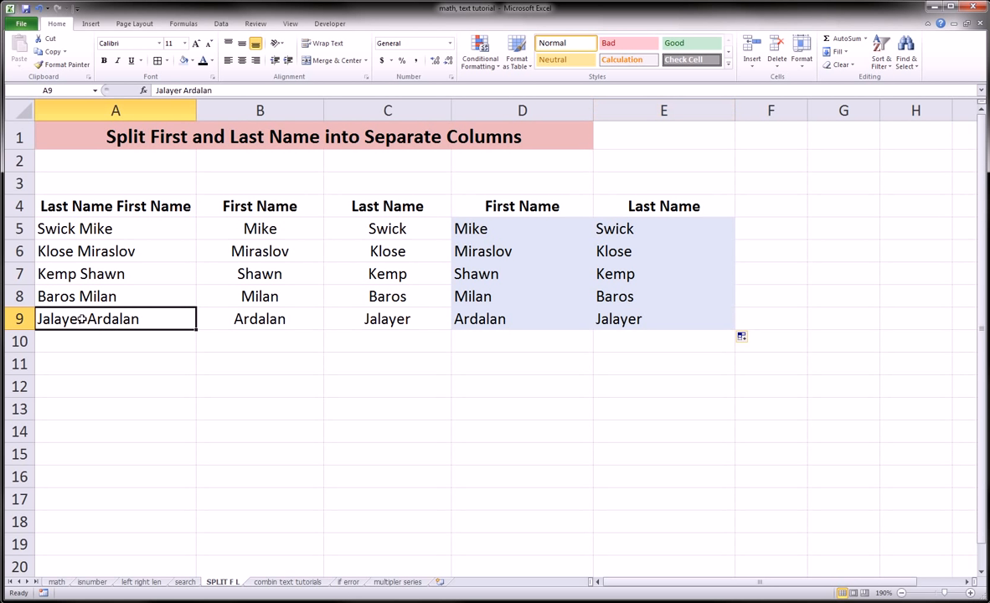
{"action": "double_click", "coordinate": [90, 319]}
{"action": "type", "text": "rrrrr"}
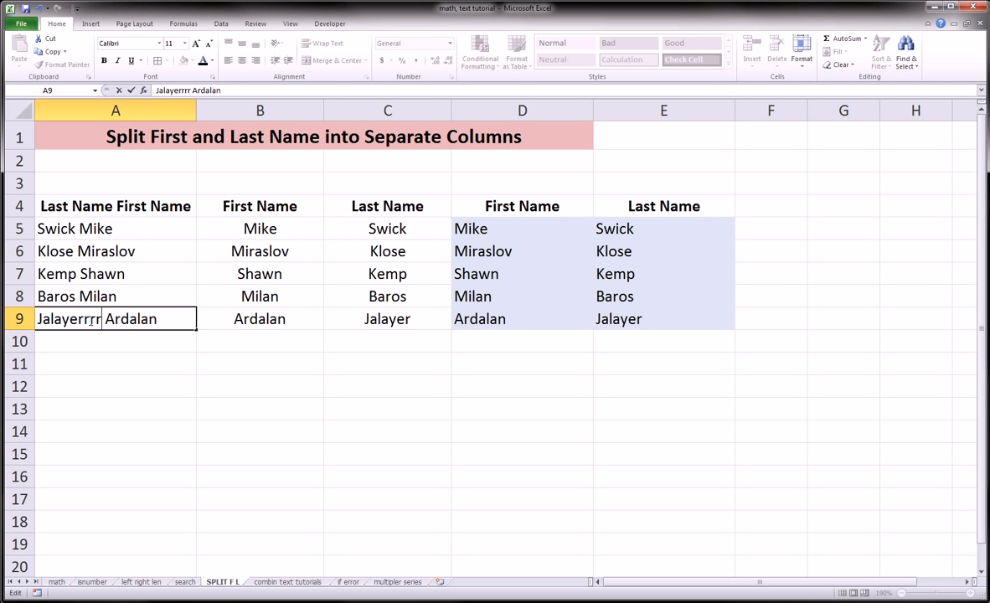
{"action": "key", "text": "Return"}
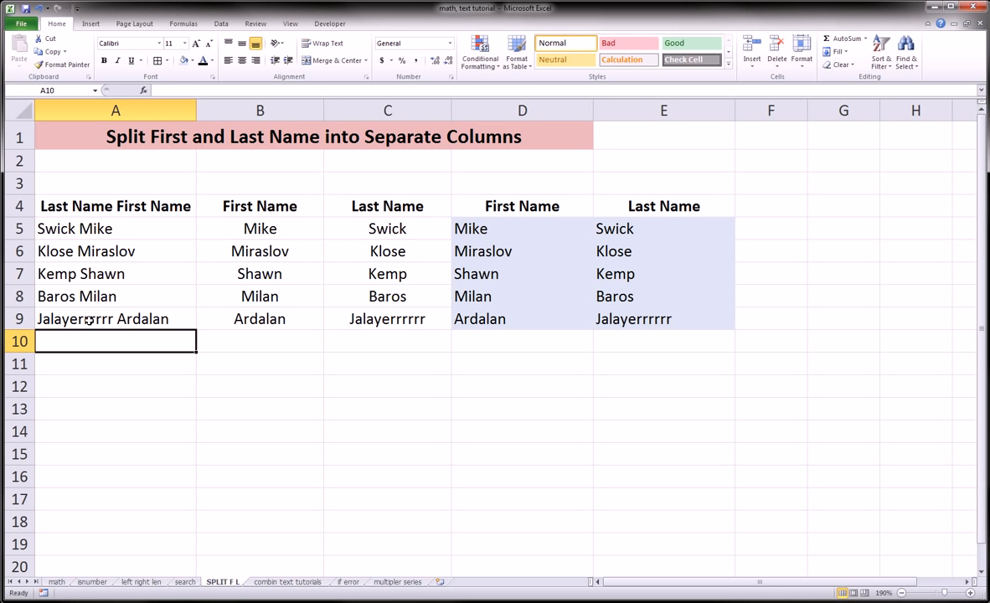
{"action": "left_click", "coordinate": [502, 321]}
{"action": "left_click", "coordinate": [601, 319]}
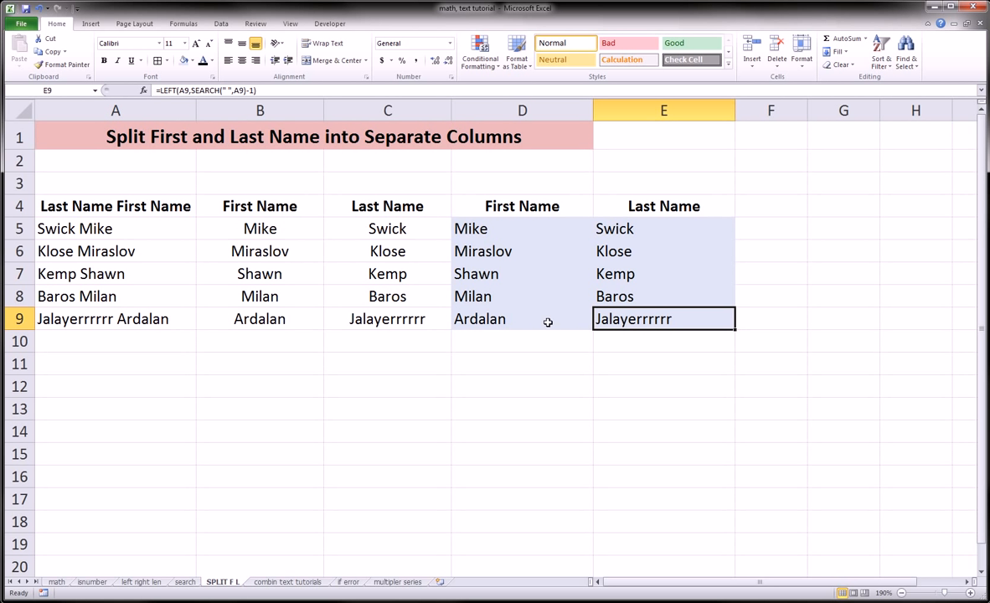
{"action": "left_click", "coordinate": [409, 430]}
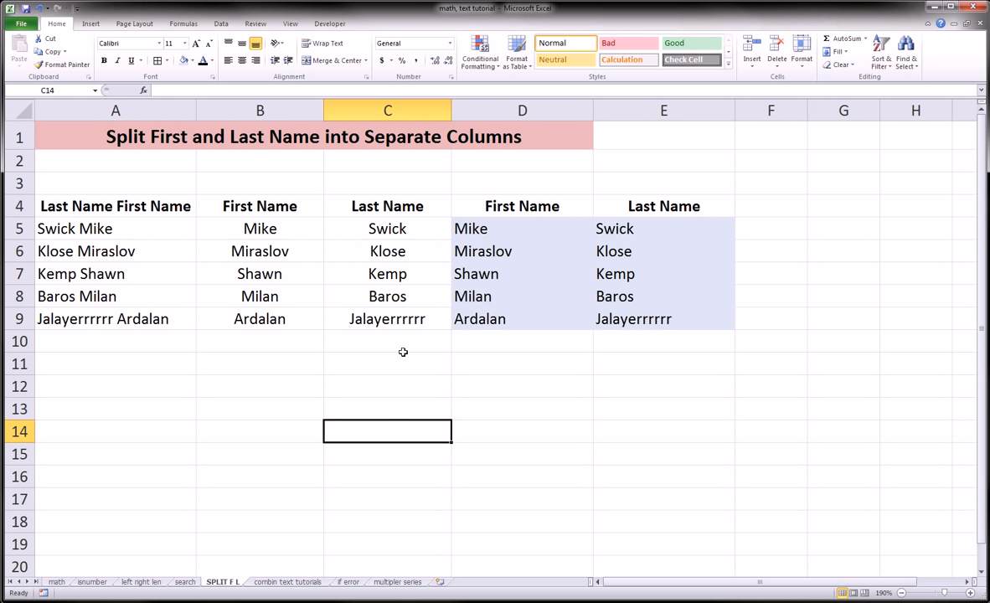
Compare the RIGHT formula in D5 with the LEFT formula in E5, and examine the space separating the source names in A5:A9.
{"action": "left_click", "coordinate": [607, 293]}
{"action": "left_click", "coordinate": [611, 228]}
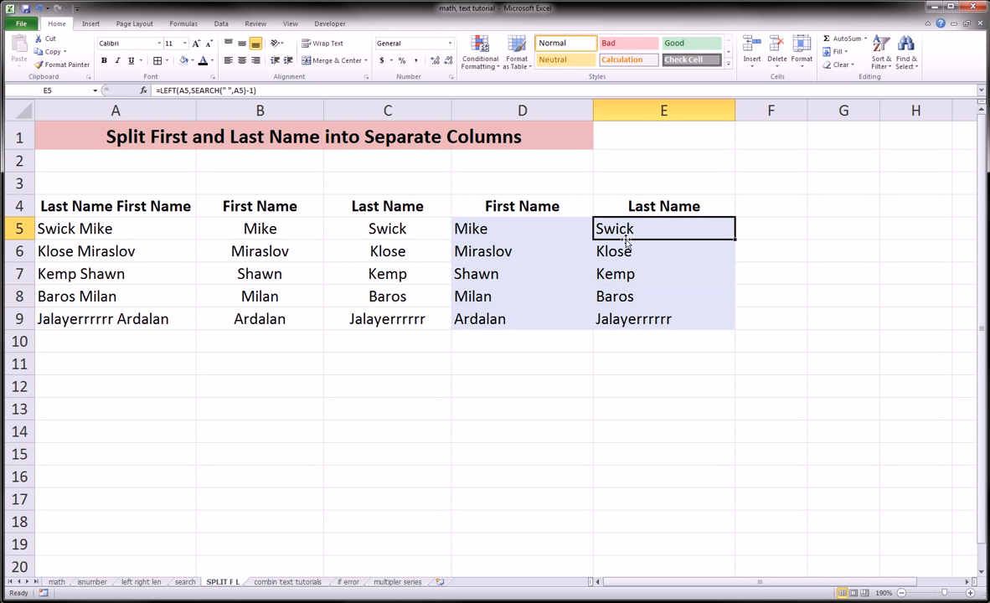
{"action": "left_click", "coordinate": [484, 229]}
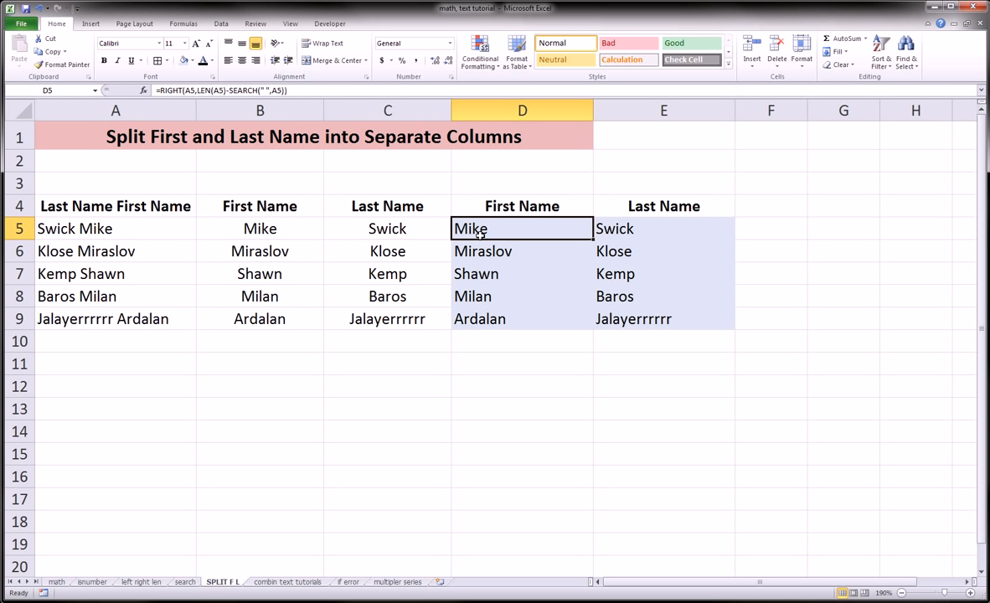
{"action": "left_click", "coordinate": [614, 235]}
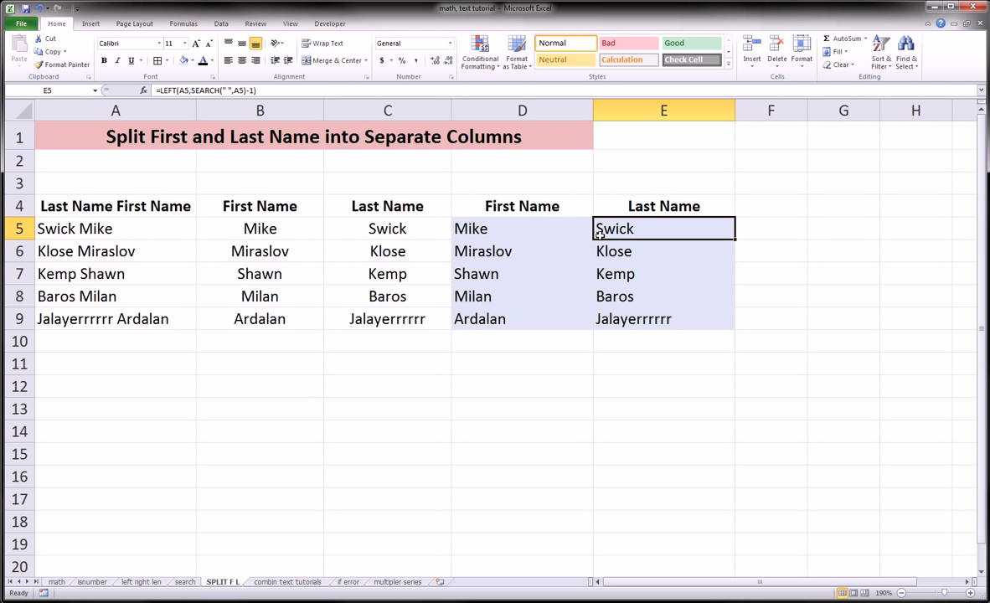
{"action": "left_click", "coordinate": [558, 226]}
{"action": "left_click", "coordinate": [603, 222]}
{"action": "left_click", "coordinate": [585, 242]}
{"action": "left_click", "coordinate": [579, 229]}
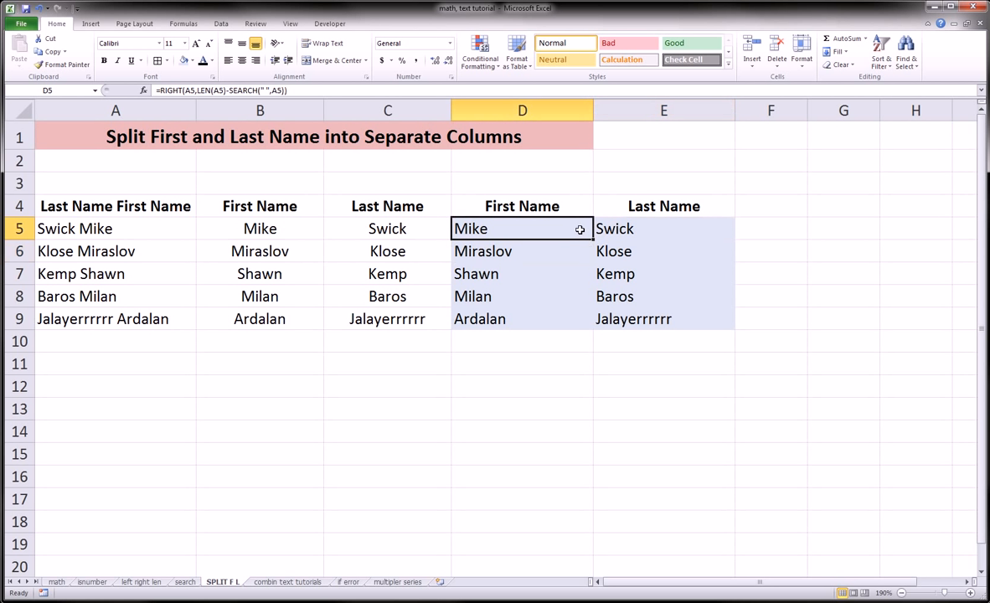
{"action": "left_click_drag", "start_coordinate": [131, 226], "coordinate": [131, 328]}
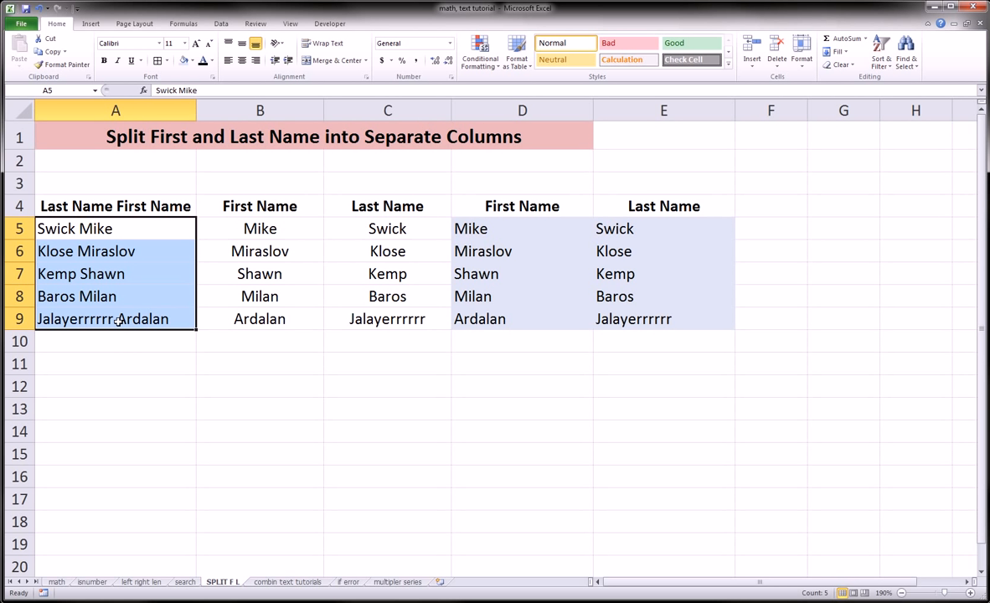
{"action": "double_click", "coordinate": [78, 227]}
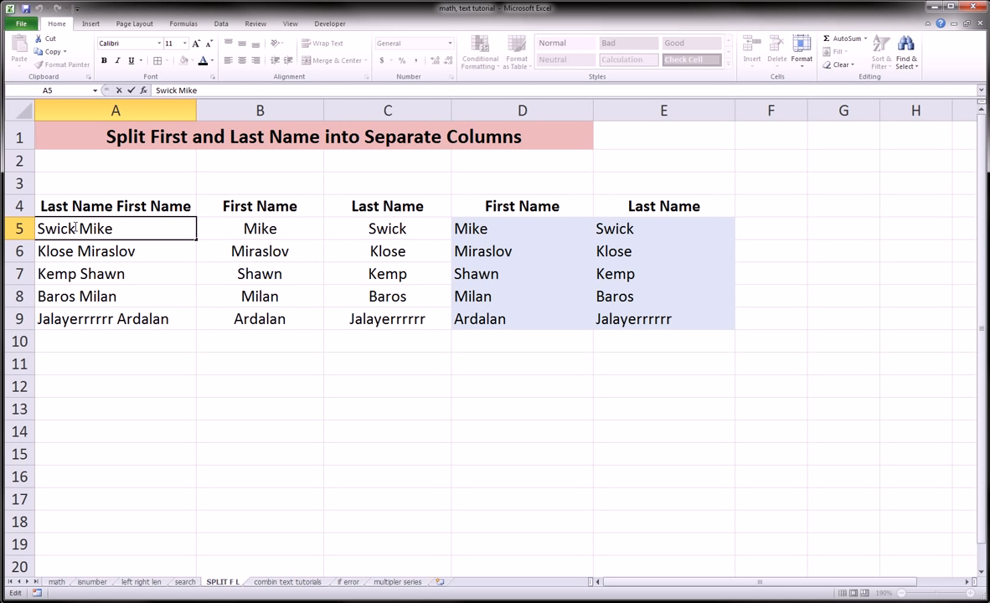
{"action": "left_click", "coordinate": [471, 225]}
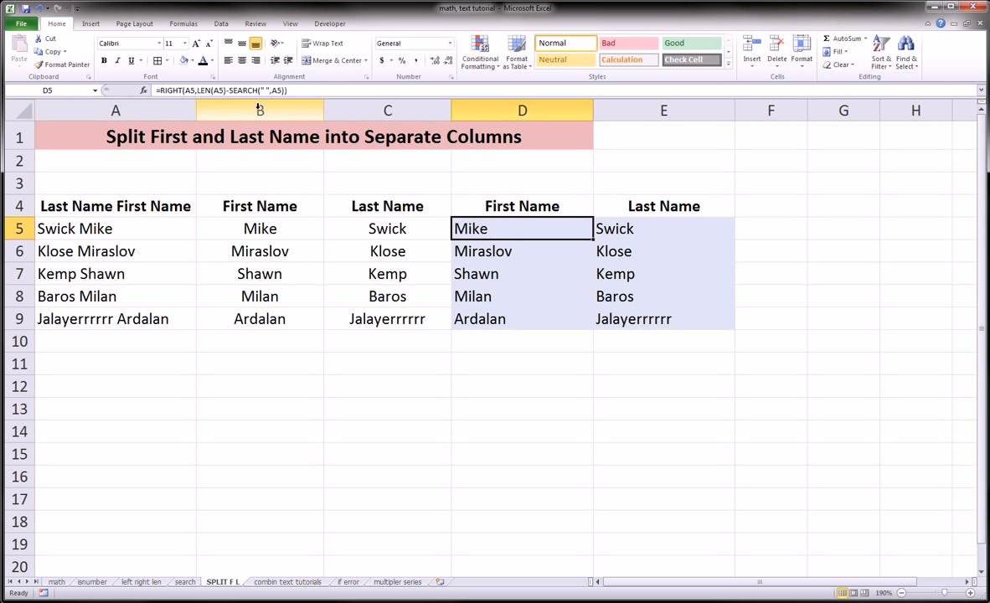
{"action": "left_click", "coordinate": [123, 228]}
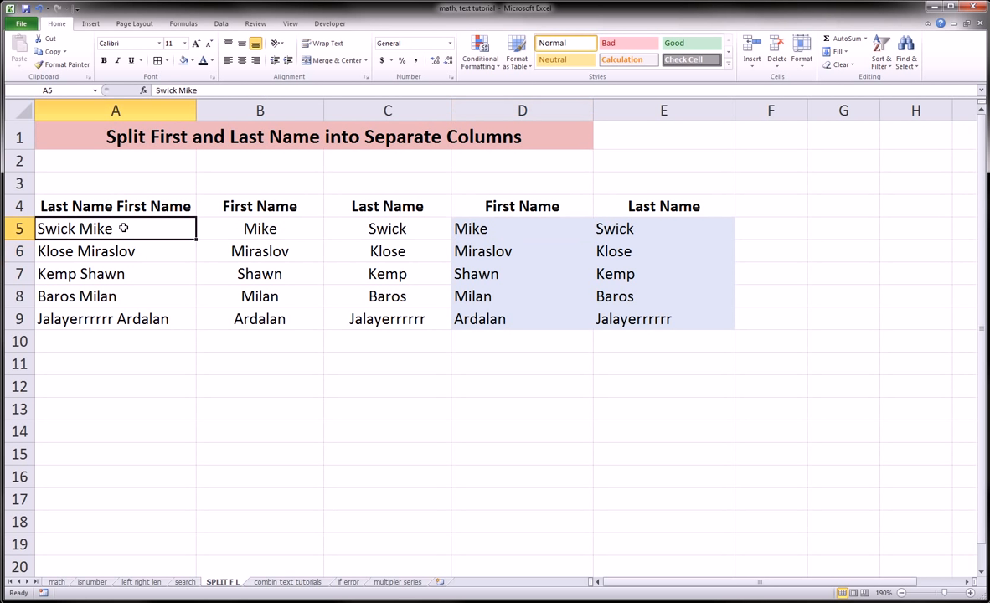